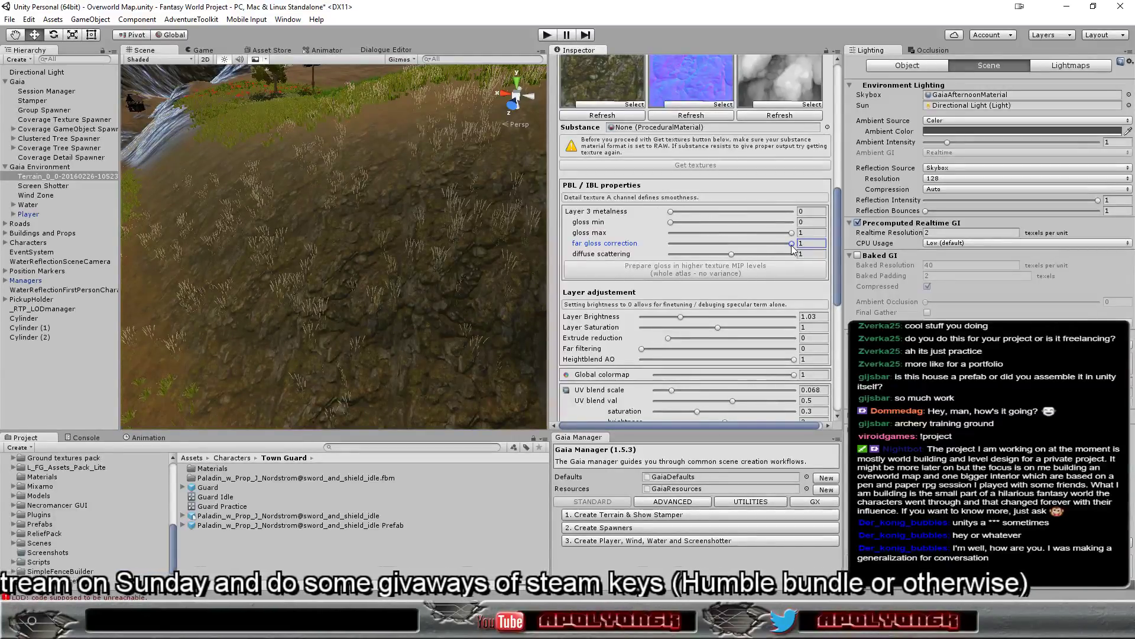
# - Set the terrain layer's far gloss correction to 0
pyautogui.moveTo(794, 249); pyautogui.dragTo(732, 247)
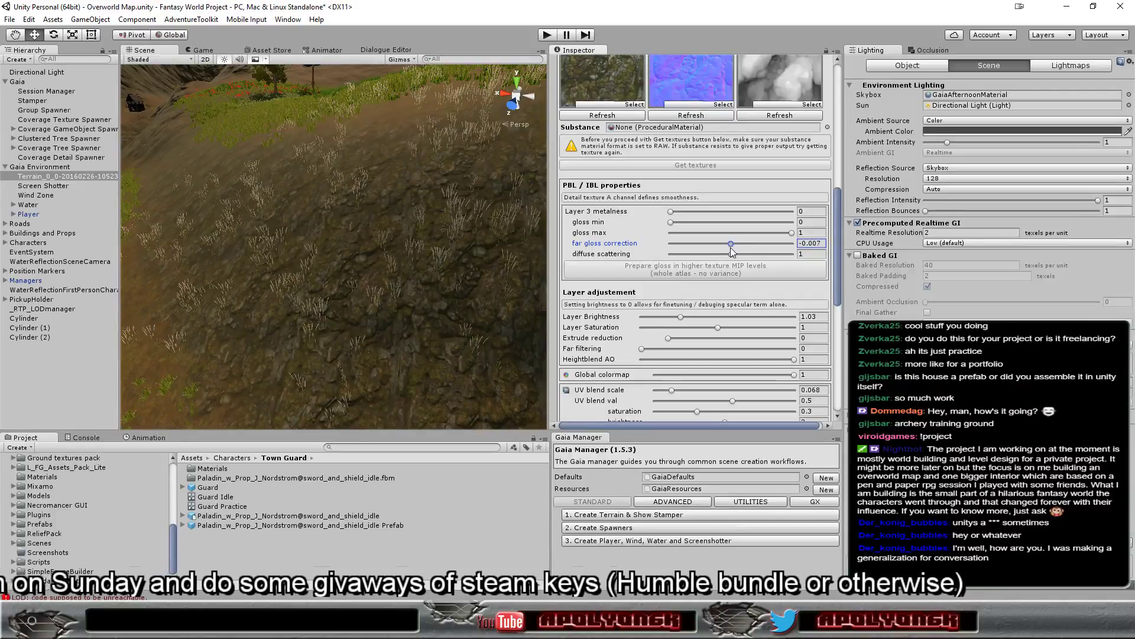
pyautogui.doubleClick(811, 243)
pyautogui.write('0')
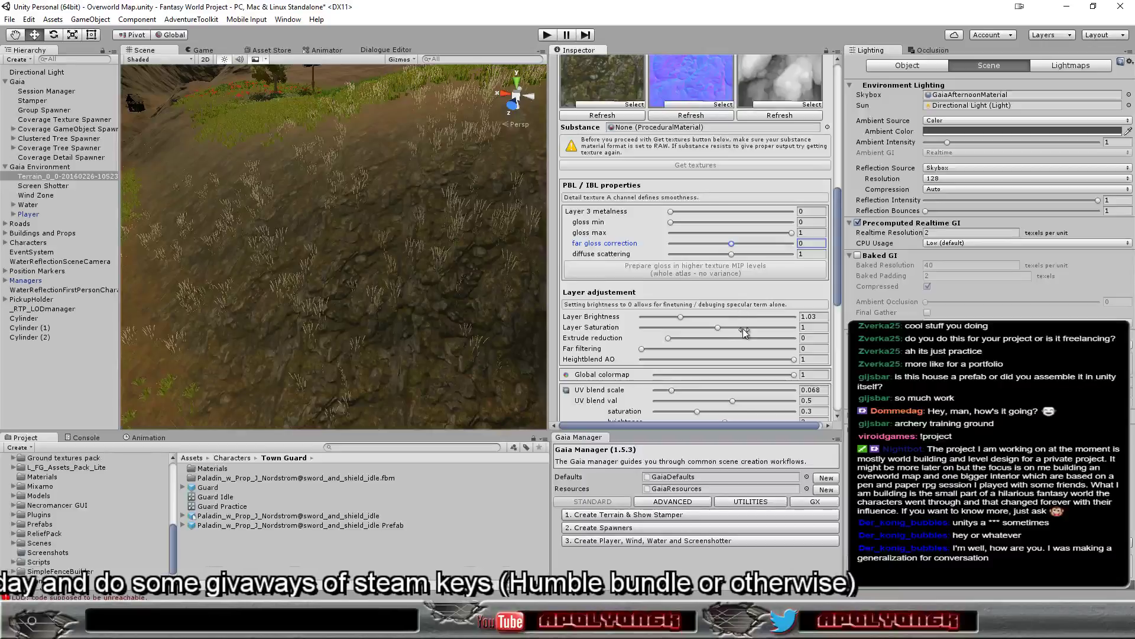
pyautogui.scroll(-3, 731, 304)
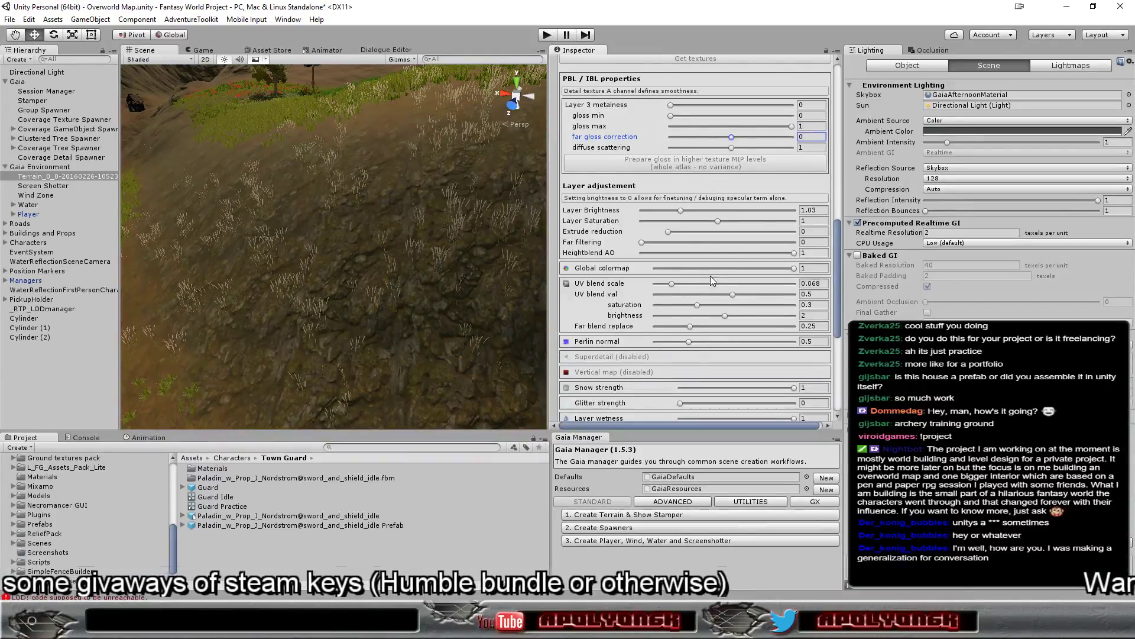
pyautogui.scroll(2, 710, 276)
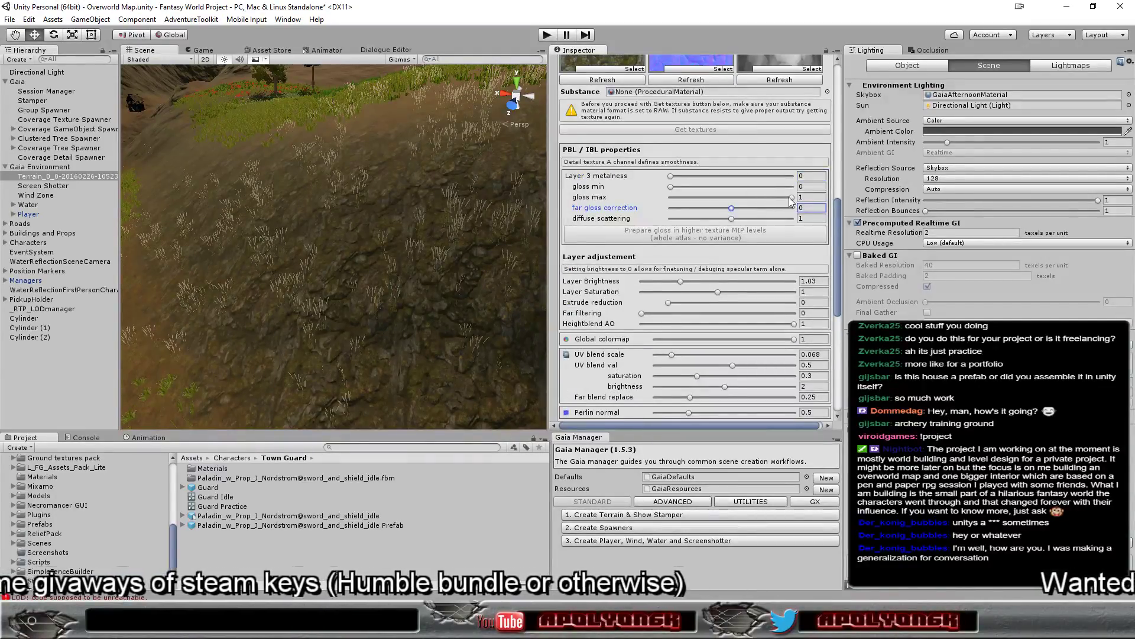
# - Try out the gloss max and gloss min sliders, leaving gloss max at 1 and gloss min at 0
pyautogui.moveTo(789, 197); pyautogui.dragTo(750, 212)
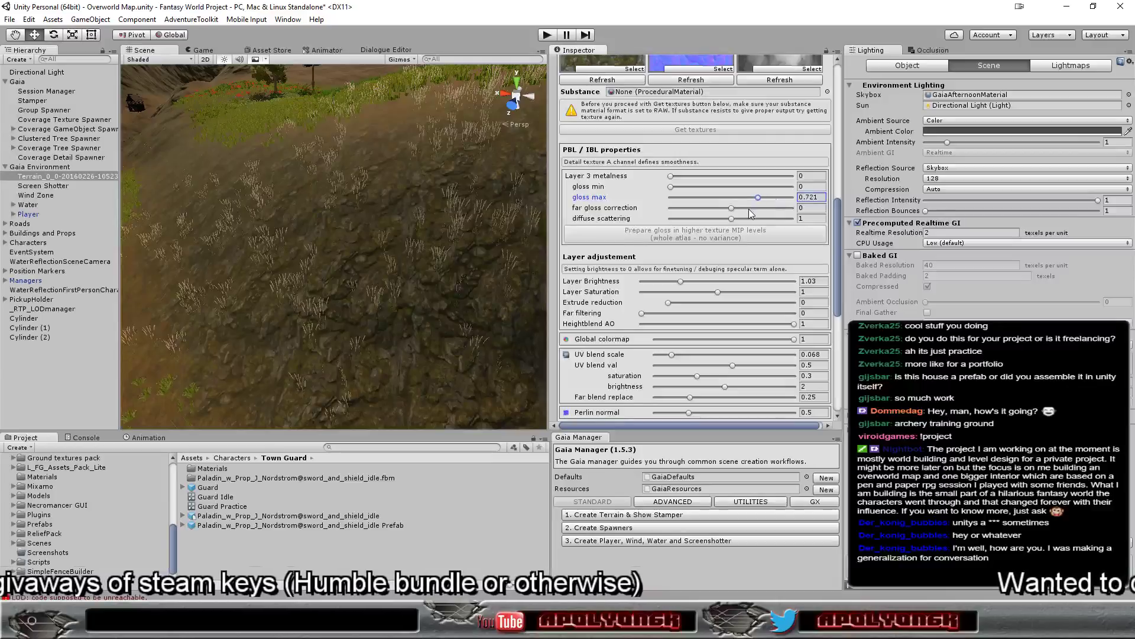
pyautogui.moveTo(675, 211); pyautogui.dragTo(669, 207)
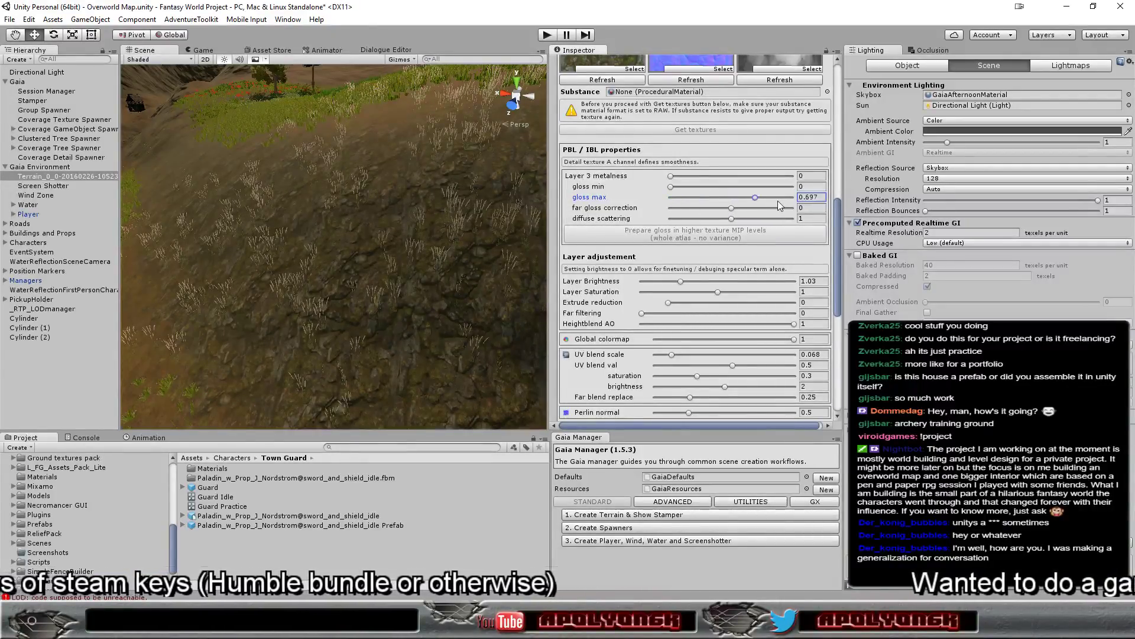
pyautogui.moveTo(741, 204); pyautogui.dragTo(797, 200)
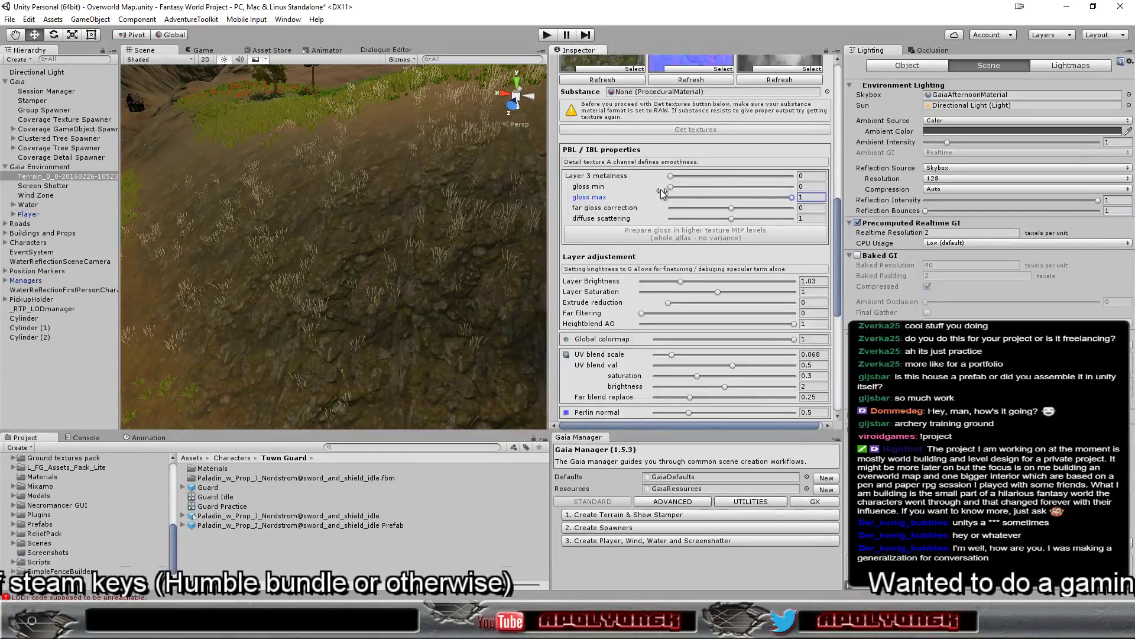
pyautogui.moveTo(670, 187); pyautogui.dragTo(786, 184)
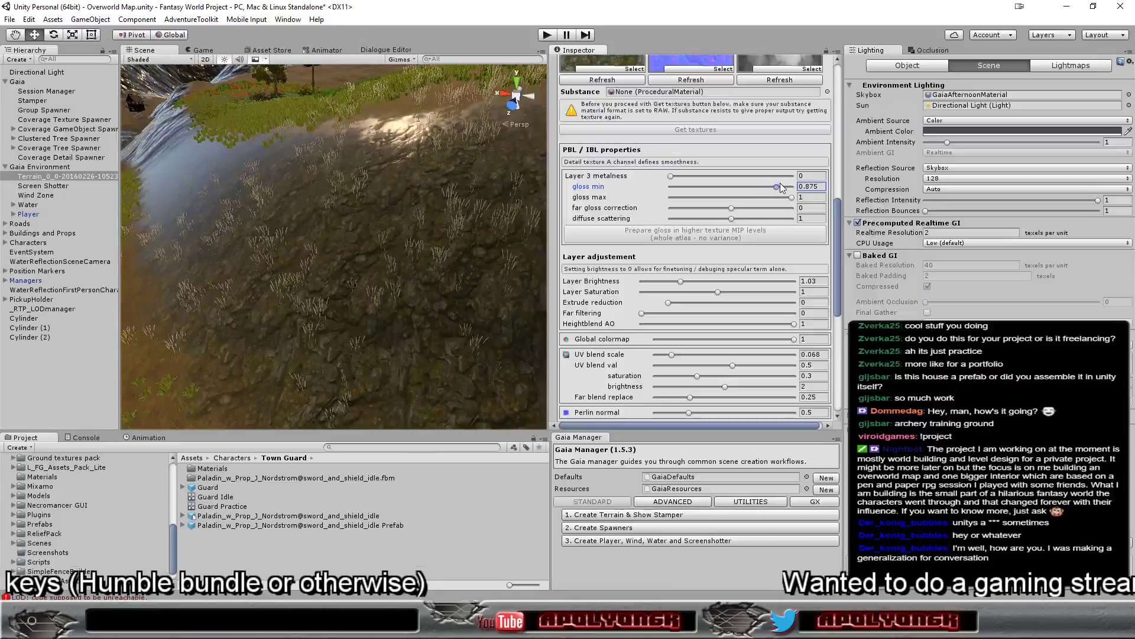
pyautogui.moveTo(785, 187); pyautogui.dragTo(637, 190)
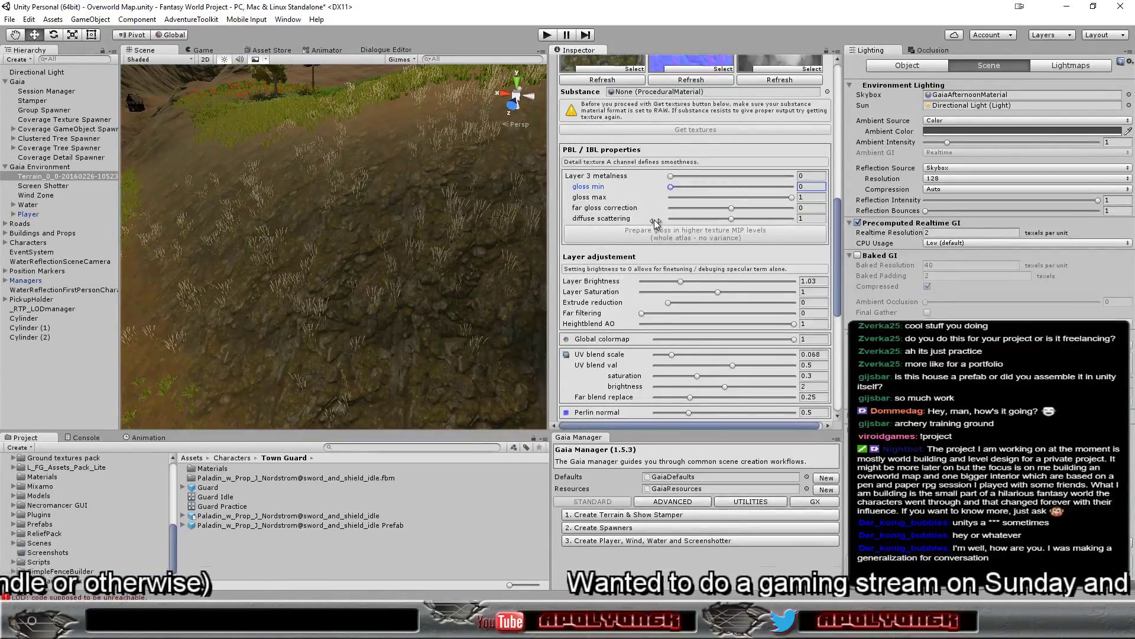
pyautogui.scroll(-4, 654, 223)
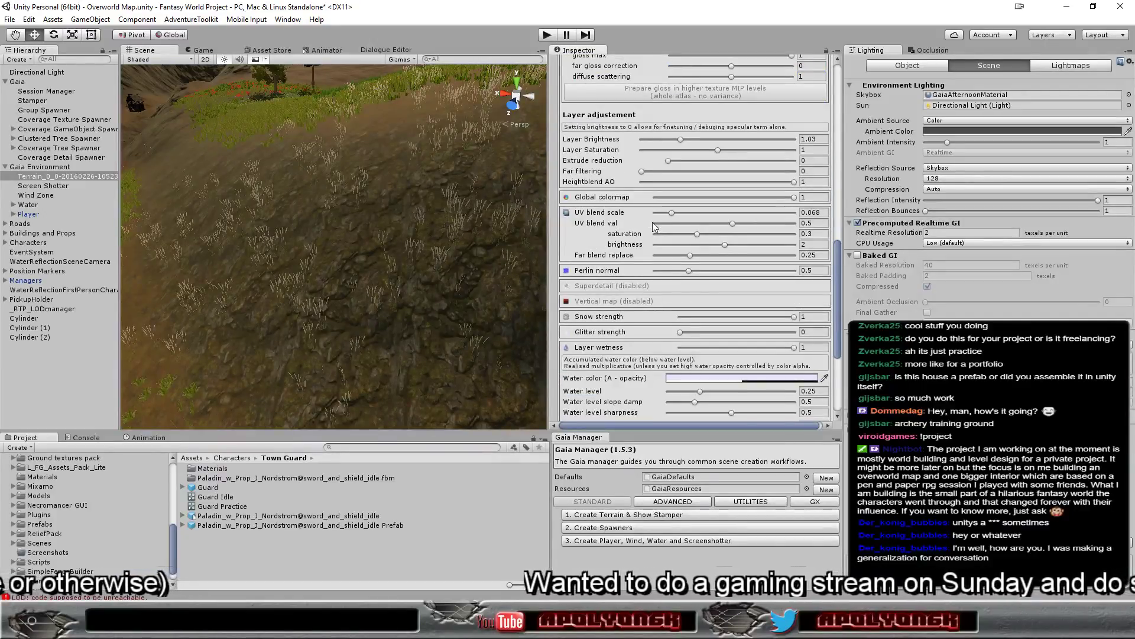
pyautogui.scroll(-2, 654, 223)
pyautogui.scroll(-2, 653, 224)
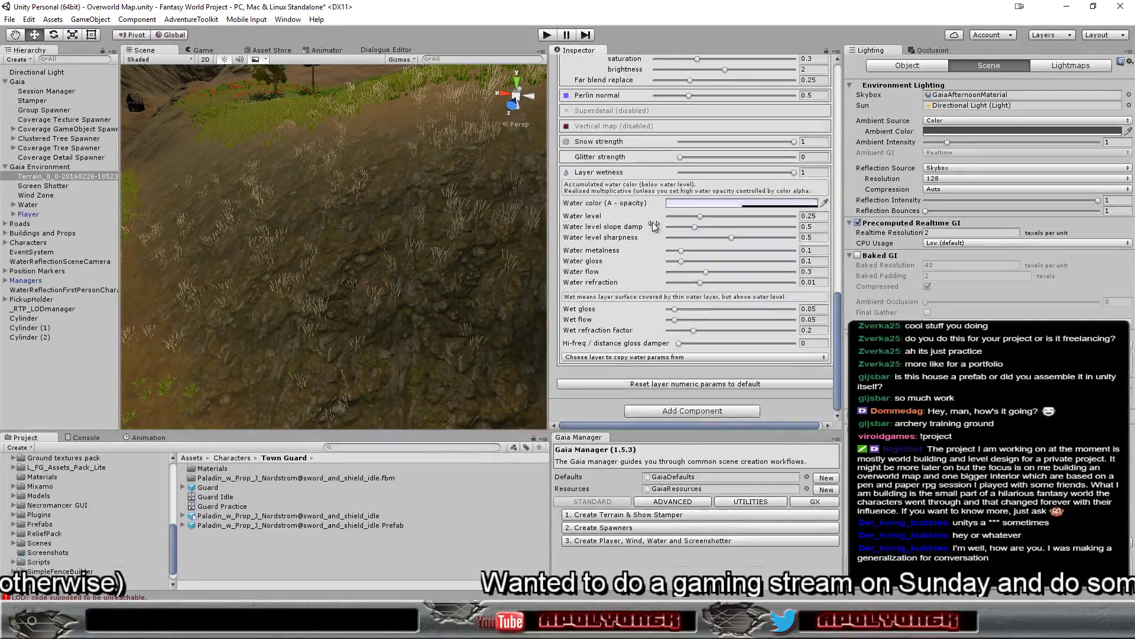
pyautogui.scroll(5, 654, 225)
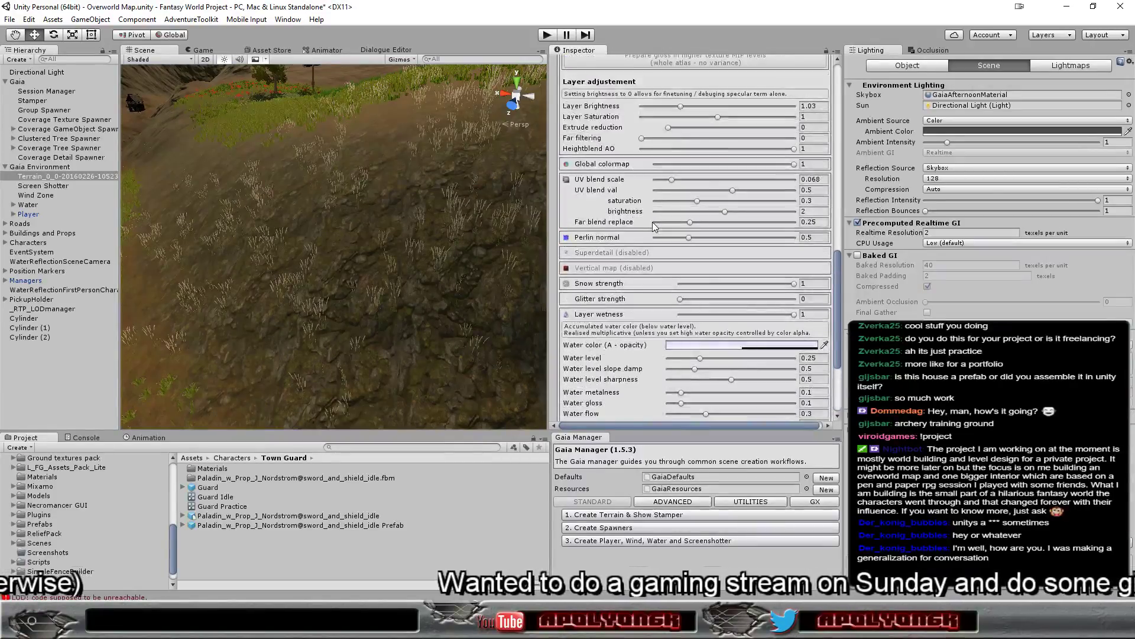
pyautogui.scroll(3, 654, 225)
pyautogui.scroll(3, 652, 222)
pyautogui.scroll(4, 652, 222)
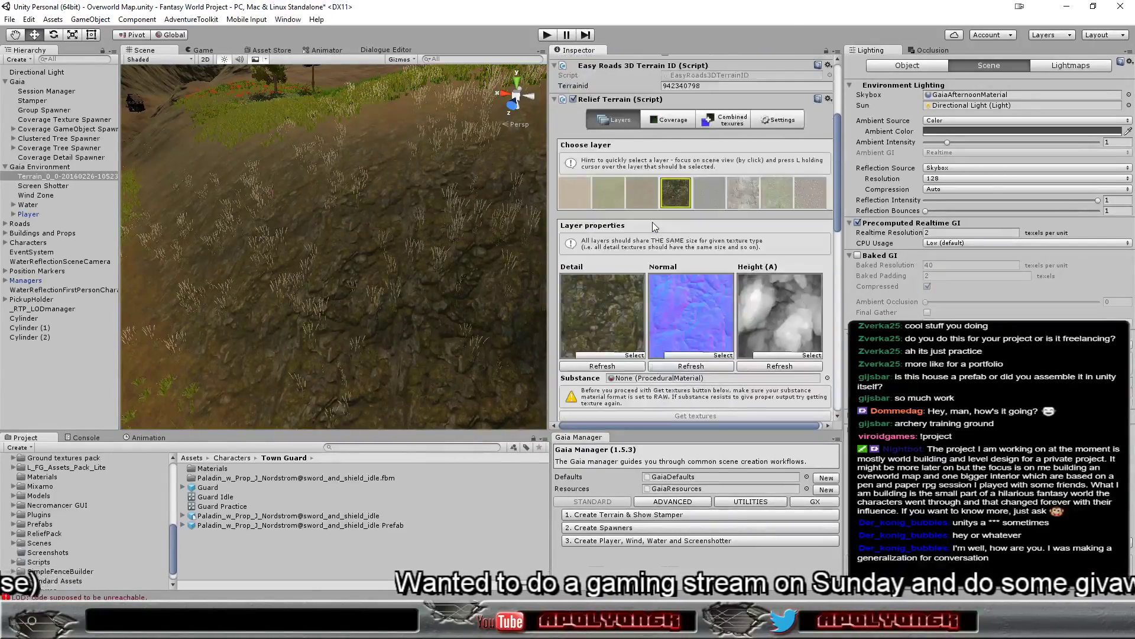
pyautogui.scroll(4, 652, 221)
# - Go through the Parallax and Vertical texture settings to the S. detail page, dismissing the Steam popup
pyautogui.click(781, 284)
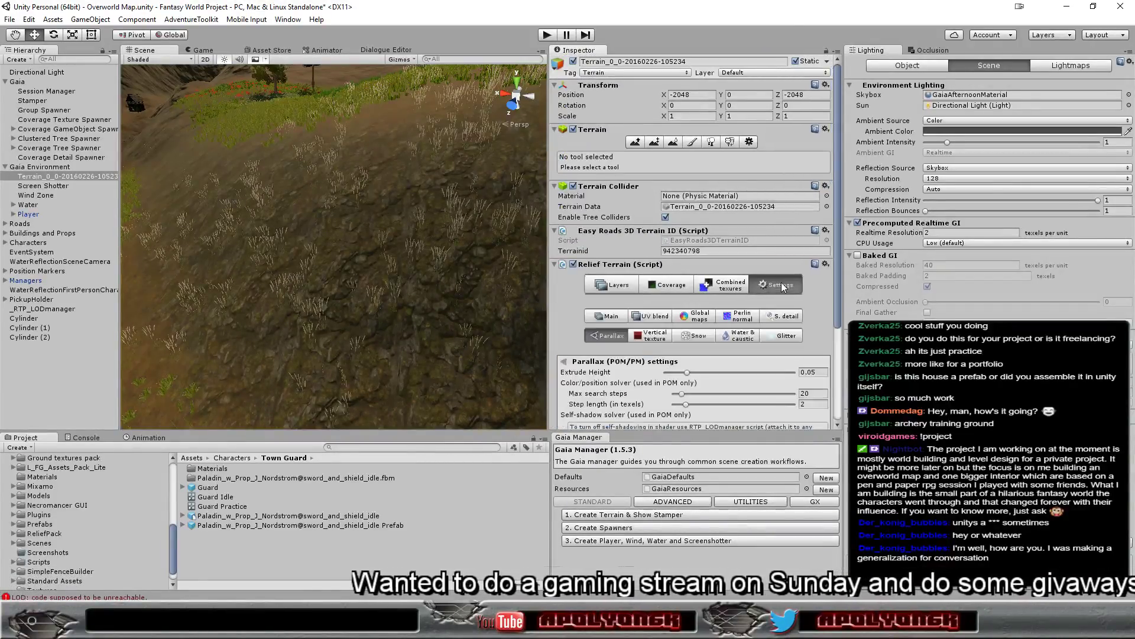
pyautogui.scroll(-3, 769, 263)
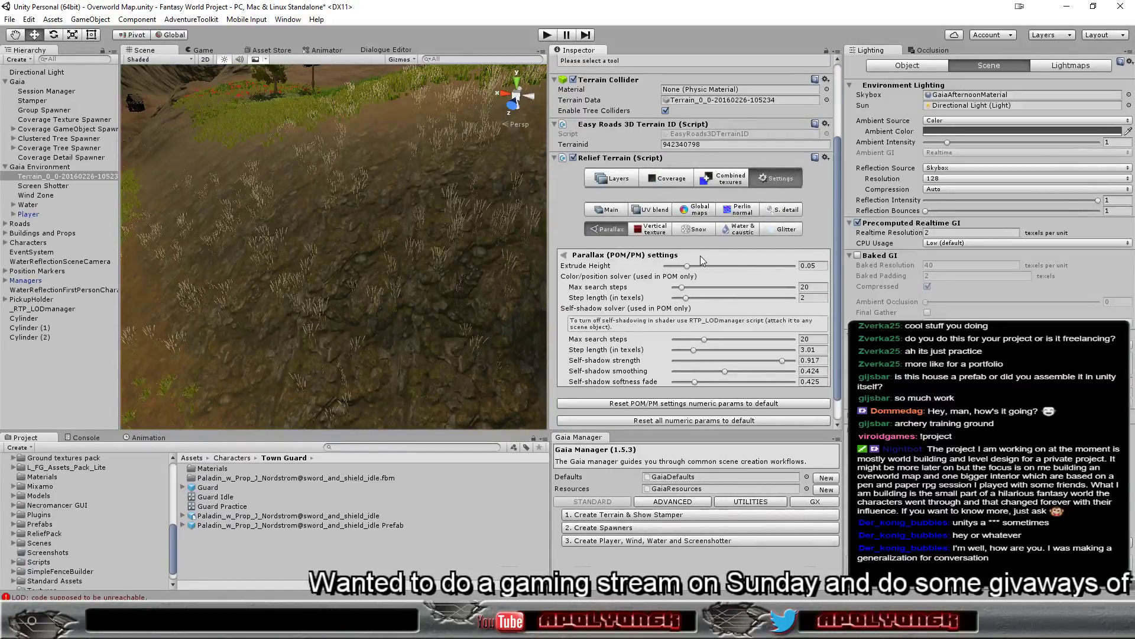
pyautogui.click(654, 231)
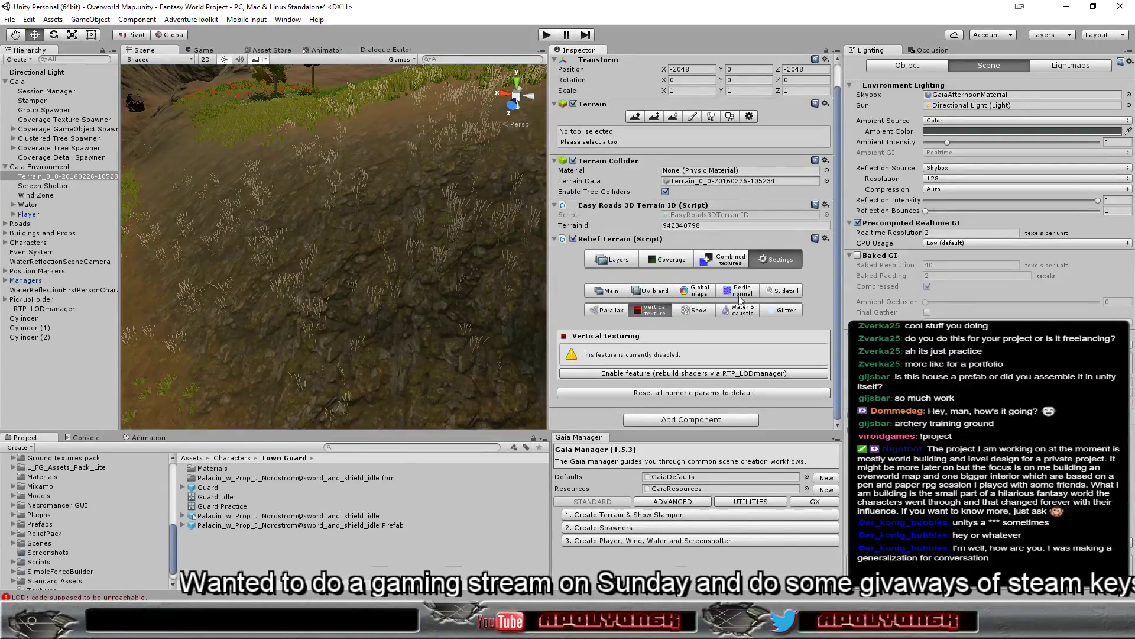
pyautogui.click(779, 289)
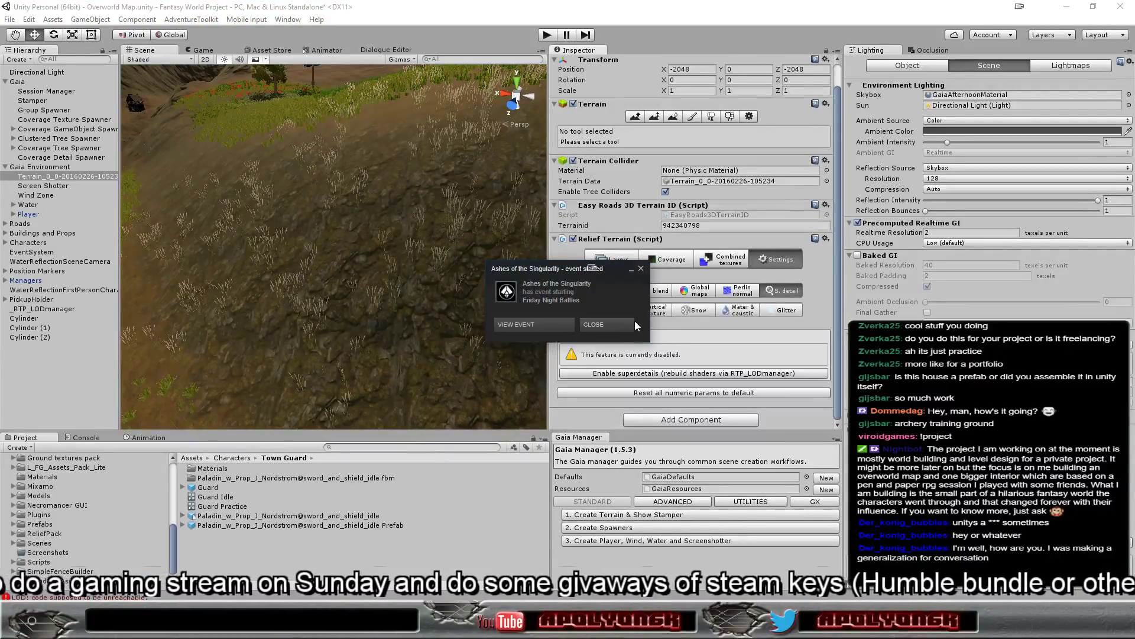
pyautogui.click(631, 325)
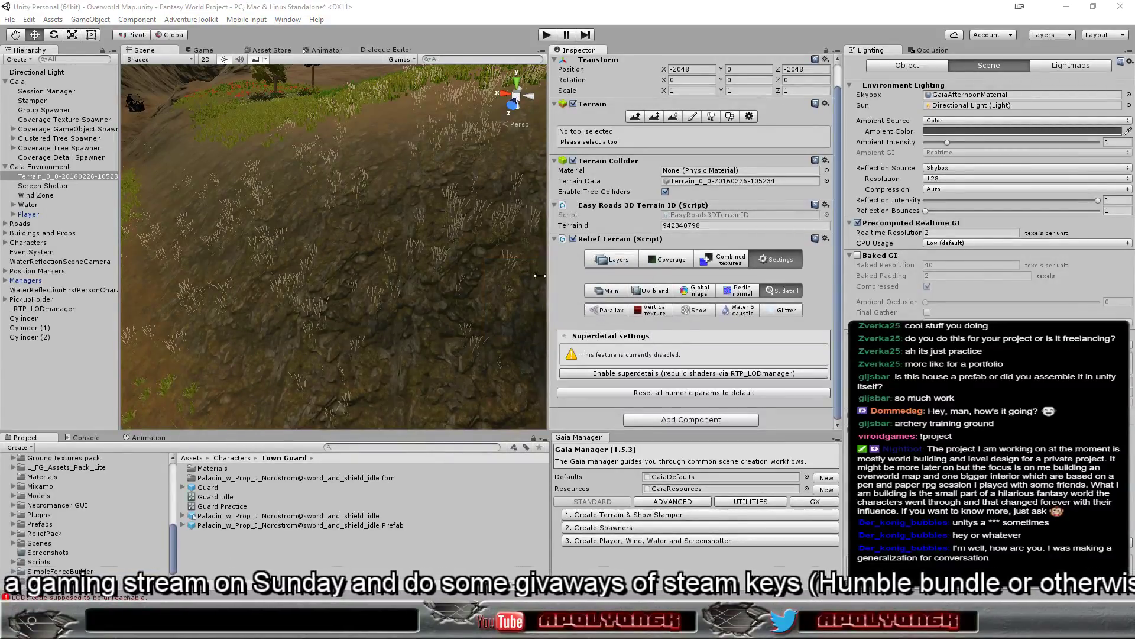
# - Select _RTP_LODmanager and enable Superdetail under the First Pass additional features
pyautogui.click(53, 309)
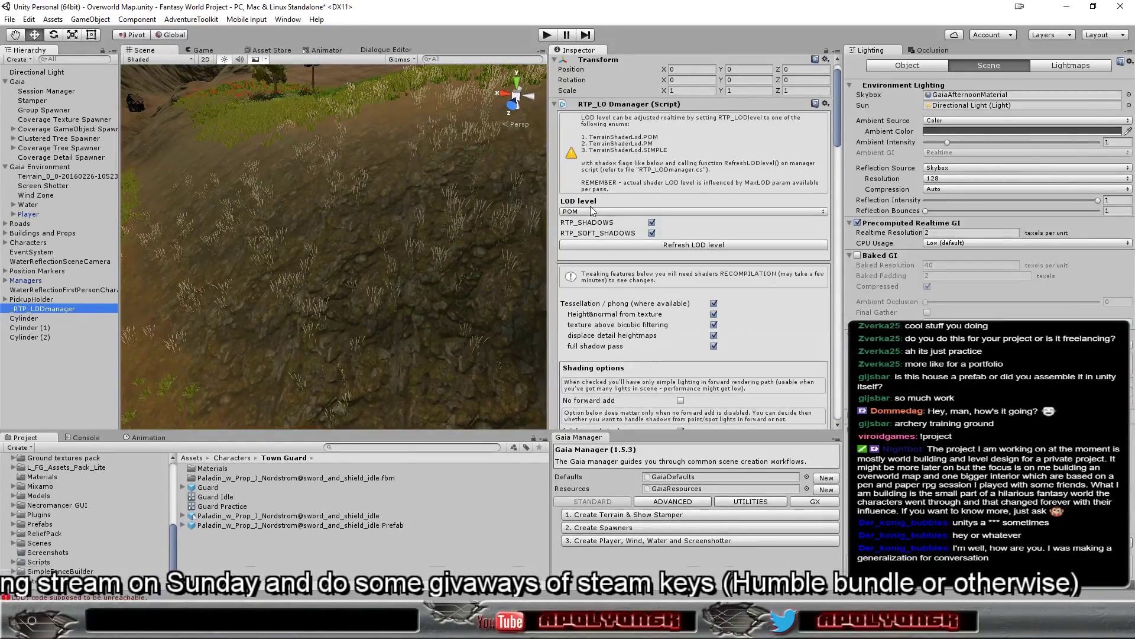
pyautogui.scroll(-5, 677, 172)
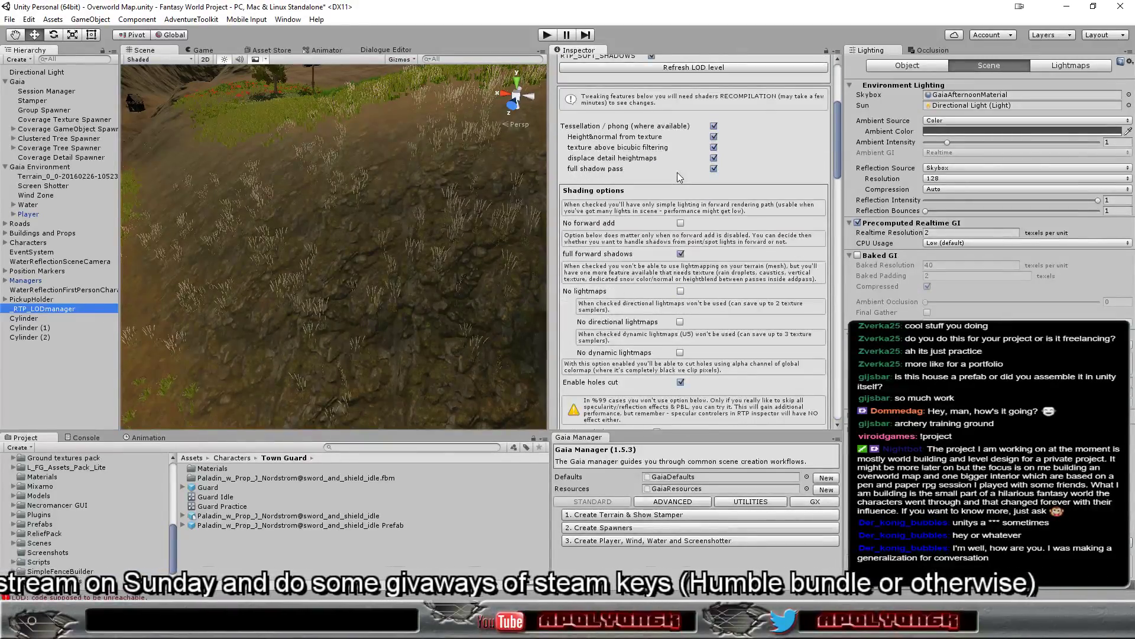
pyautogui.scroll(-5, 678, 172)
pyautogui.scroll(-3, 677, 174)
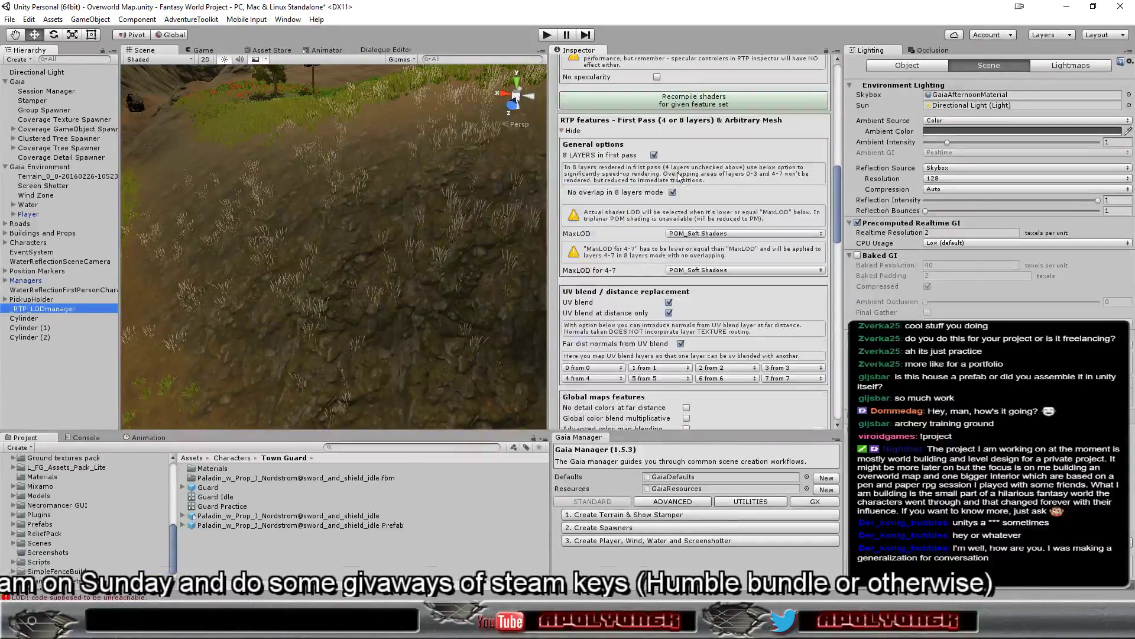
pyautogui.scroll(-6, 678, 174)
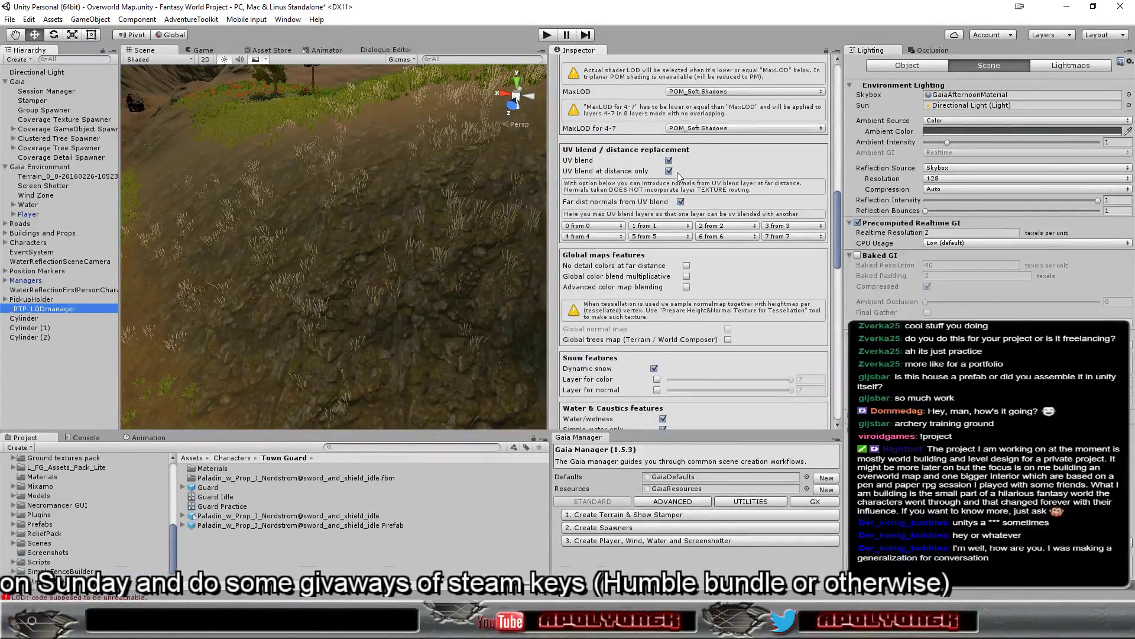
pyautogui.scroll(-4, 677, 172)
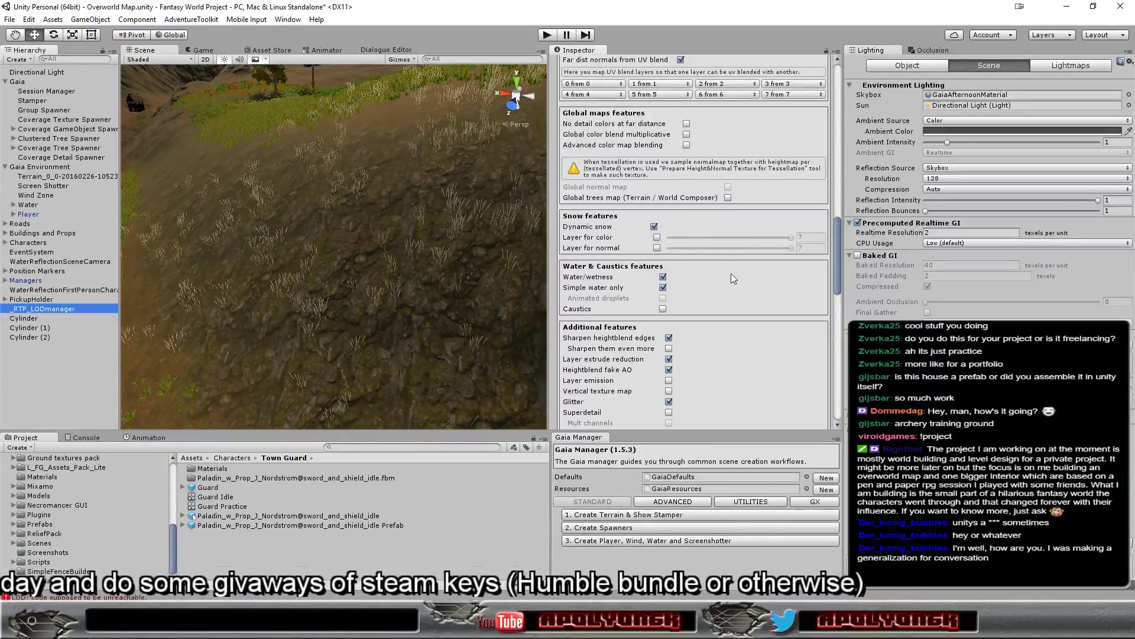
pyautogui.scroll(-1, 731, 279)
pyautogui.scroll(-1, 731, 279)
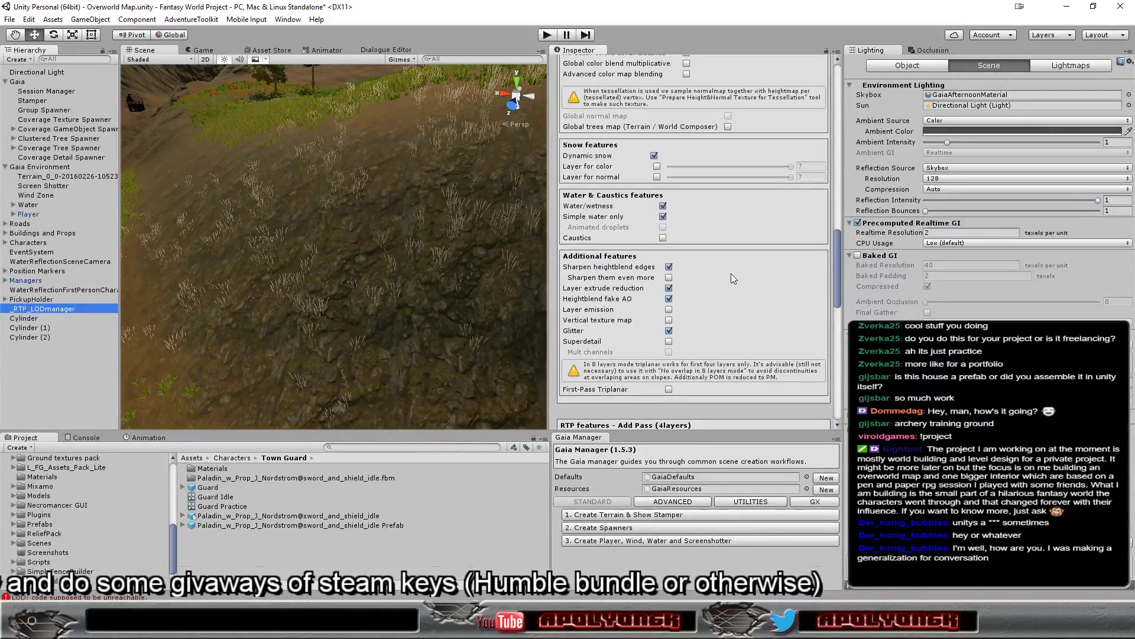
pyautogui.scroll(-1, 729, 269)
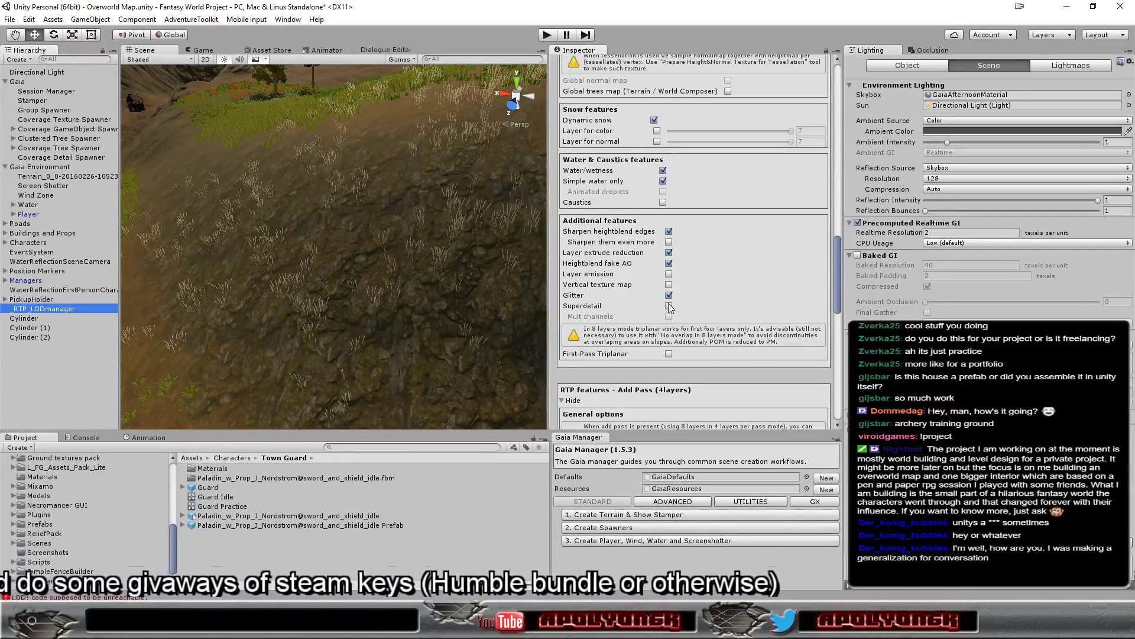
pyautogui.click(668, 306)
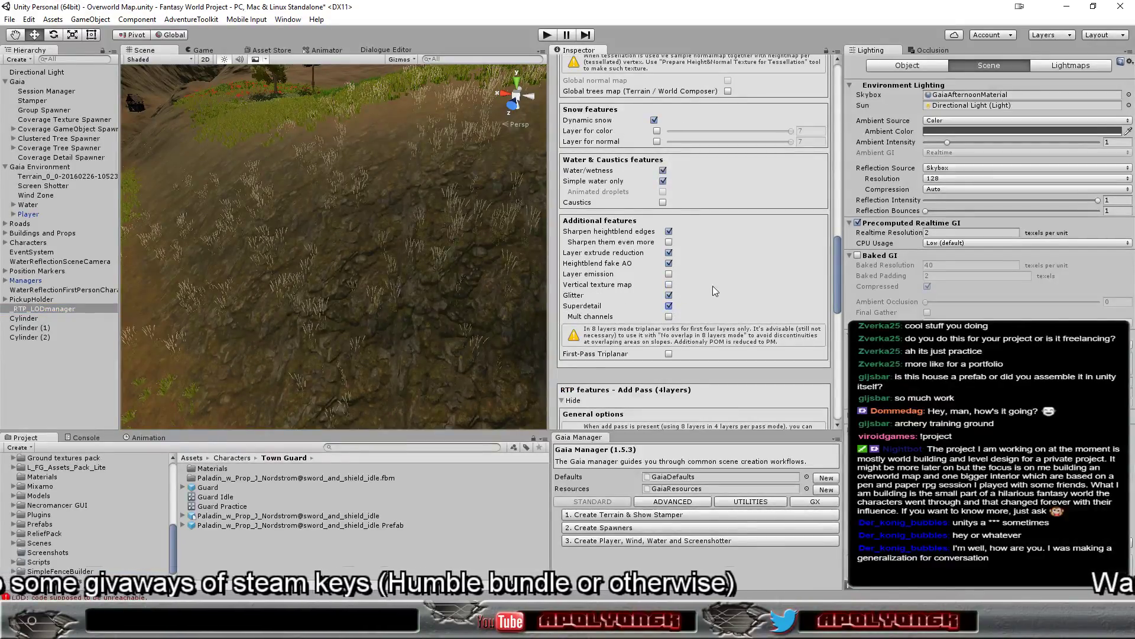
# - Enable Superdetail for the Add Pass shader as well
pyautogui.scroll(4, 712, 285)
pyautogui.scroll(4, 712, 286)
pyautogui.scroll(4, 712, 286)
pyautogui.scroll(-1, 712, 285)
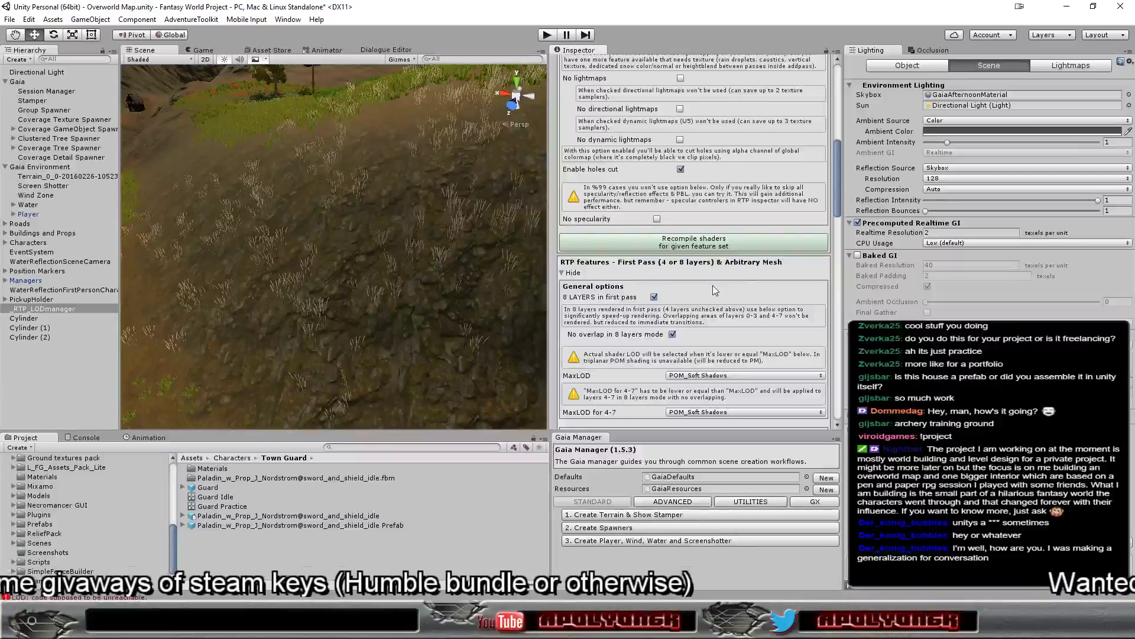
pyautogui.scroll(-3, 711, 285)
pyautogui.scroll(-3, 712, 285)
pyautogui.scroll(-3, 712, 285)
pyautogui.scroll(-4, 712, 285)
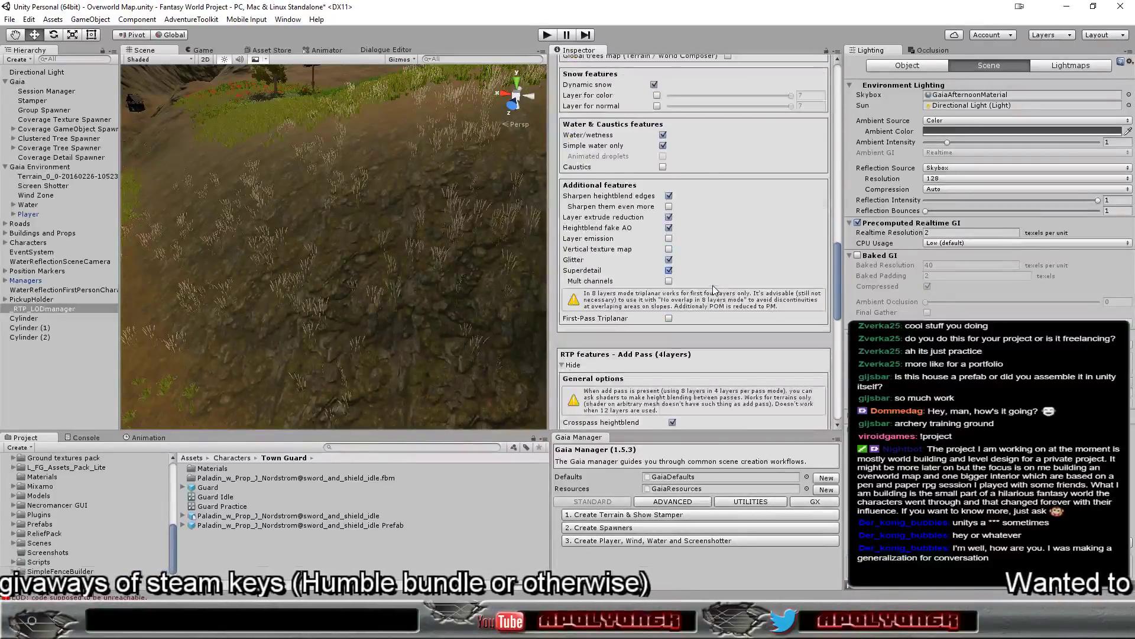
pyautogui.scroll(-5, 712, 285)
pyautogui.scroll(-4, 712, 285)
pyautogui.scroll(-3, 712, 285)
pyautogui.scroll(-2, 712, 285)
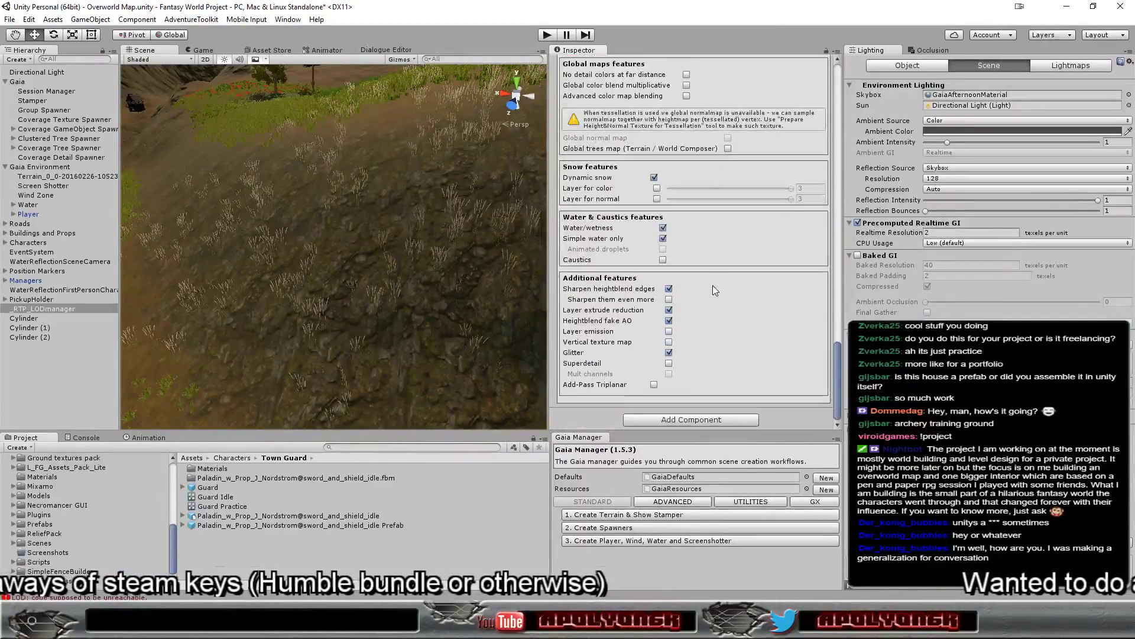
pyautogui.click(669, 364)
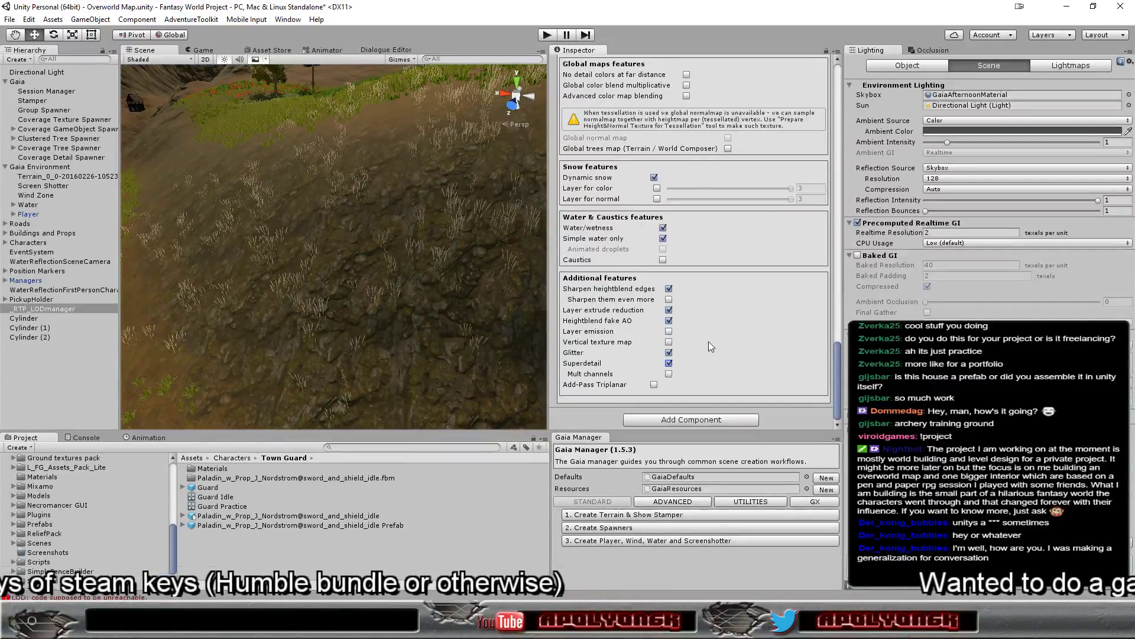
pyautogui.scroll(3, 713, 327)
pyautogui.scroll(5, 713, 327)
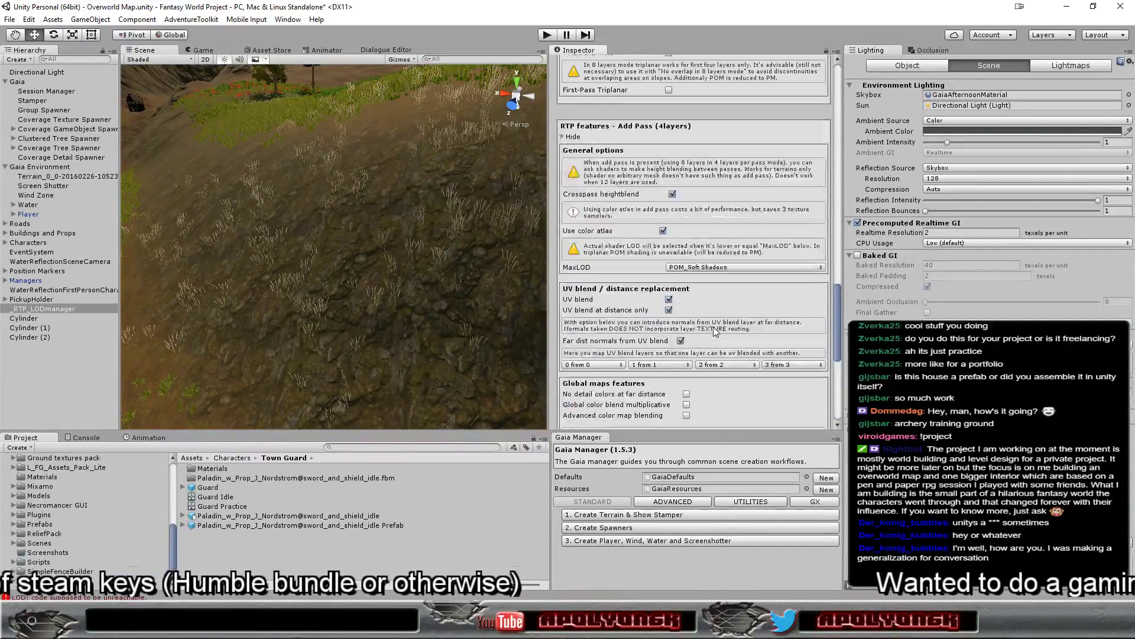
pyautogui.scroll(5, 712, 325)
pyautogui.scroll(-10, 712, 325)
pyautogui.scroll(3, 712, 325)
pyautogui.scroll(3, 712, 324)
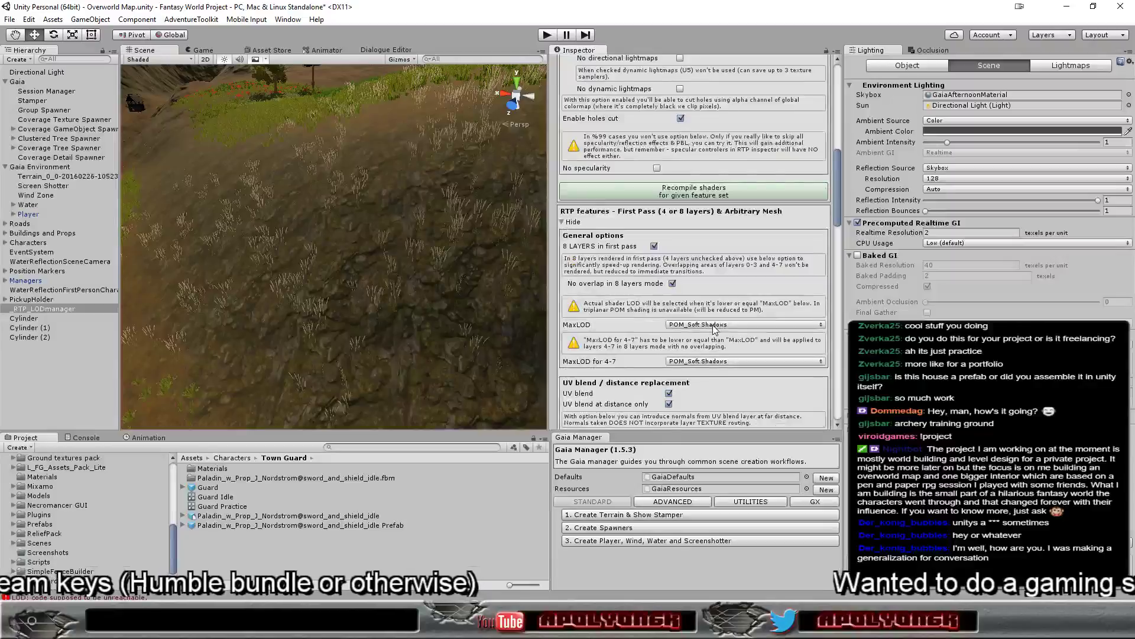
pyautogui.scroll(3, 712, 324)
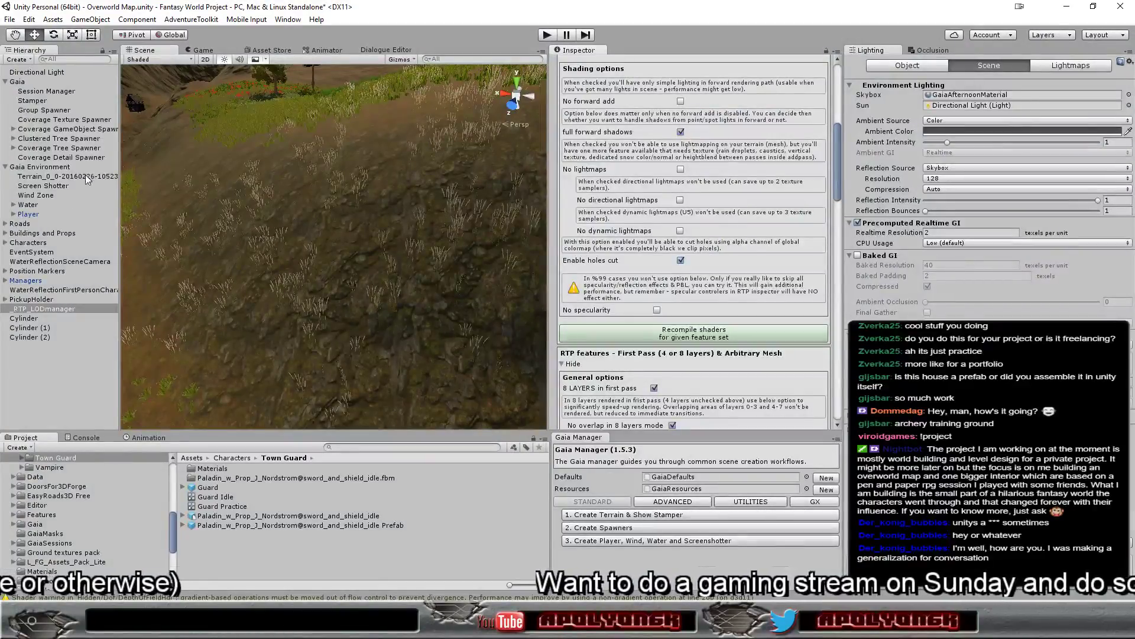
# - Select the Terrain and browse its Perlin normal, superdetail and layer pages, returning to the Settings pages
pyautogui.click(84, 178)
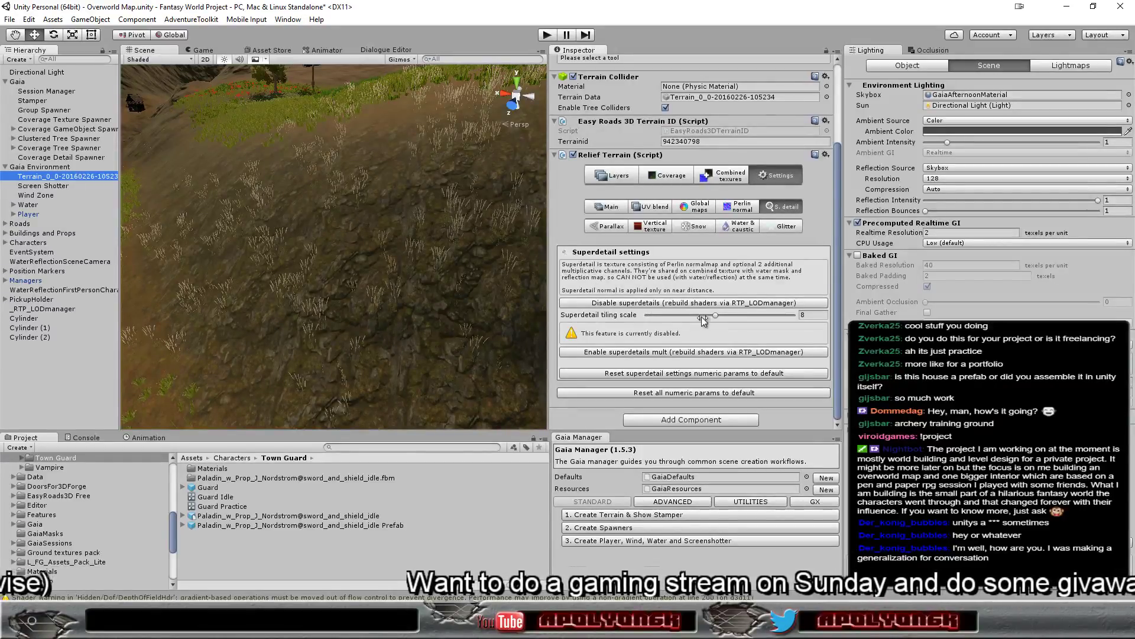
pyautogui.click(734, 208)
pyautogui.click(779, 224)
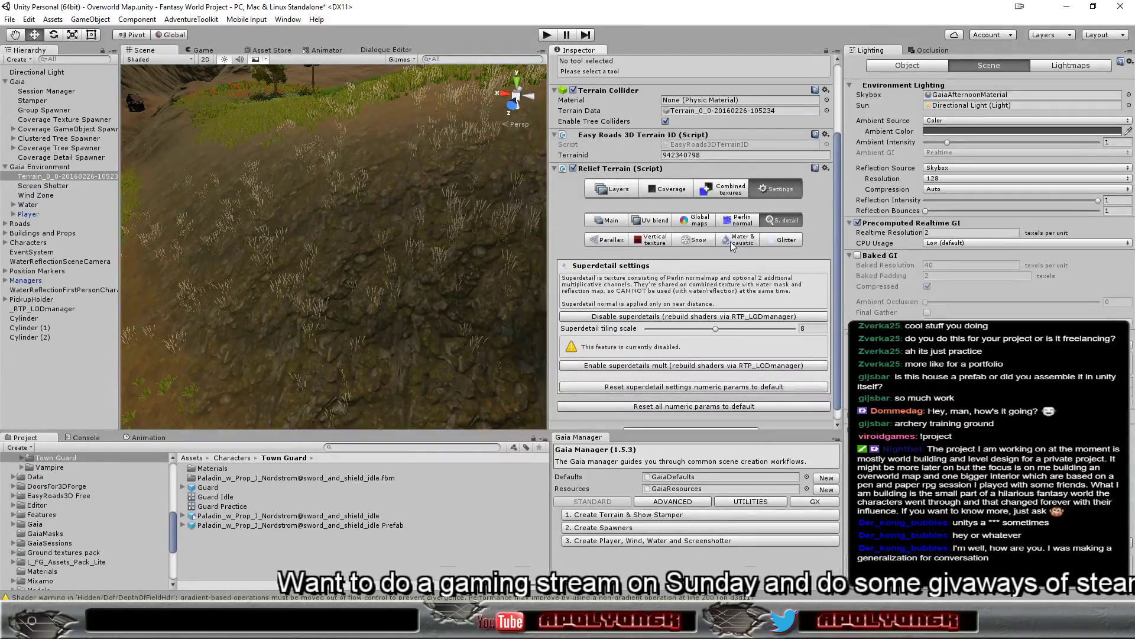
pyautogui.click(618, 189)
pyautogui.click(779, 188)
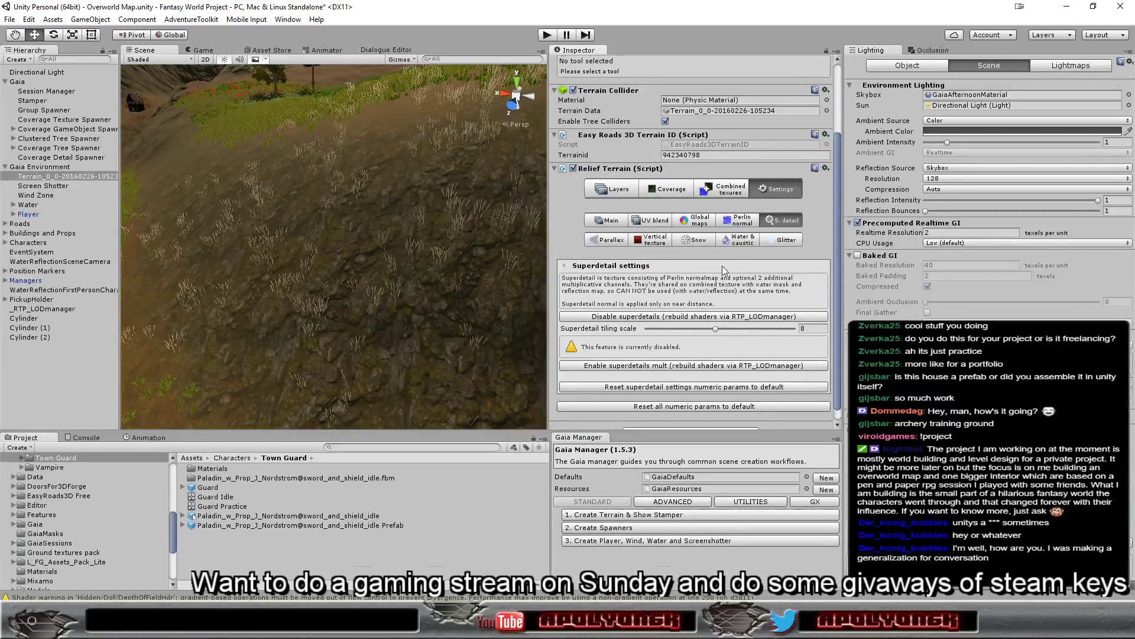
pyautogui.scroll(-1, 722, 265)
# - Refresh all Relief Terrain shading from the Main tiling and distance settings
pyautogui.click(618, 207)
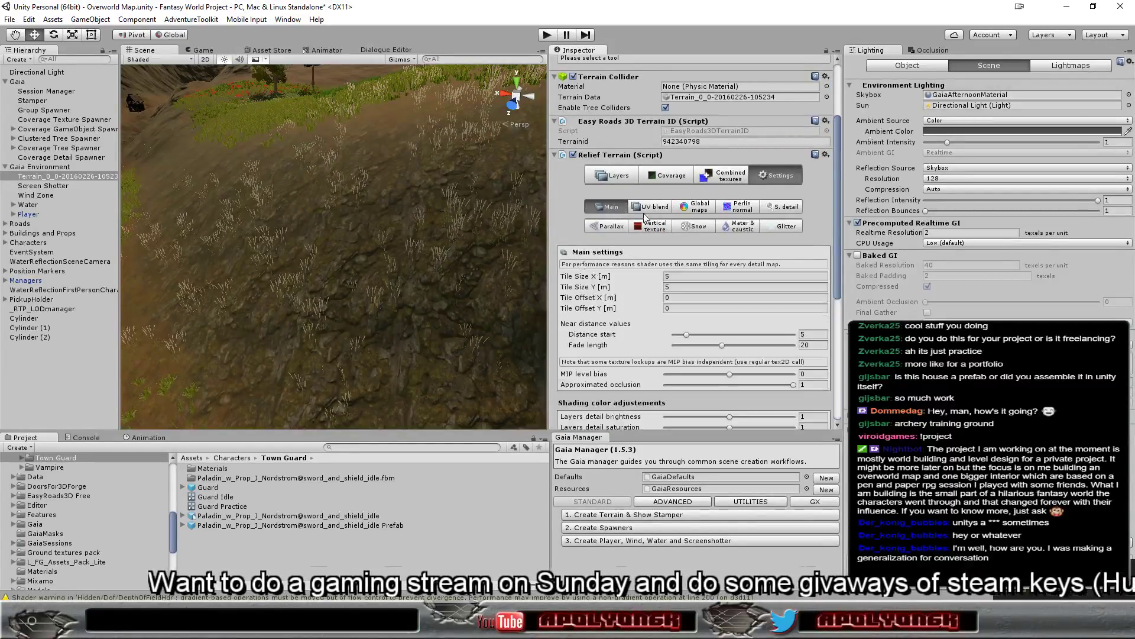
pyautogui.scroll(-5, 703, 236)
pyautogui.click(696, 397)
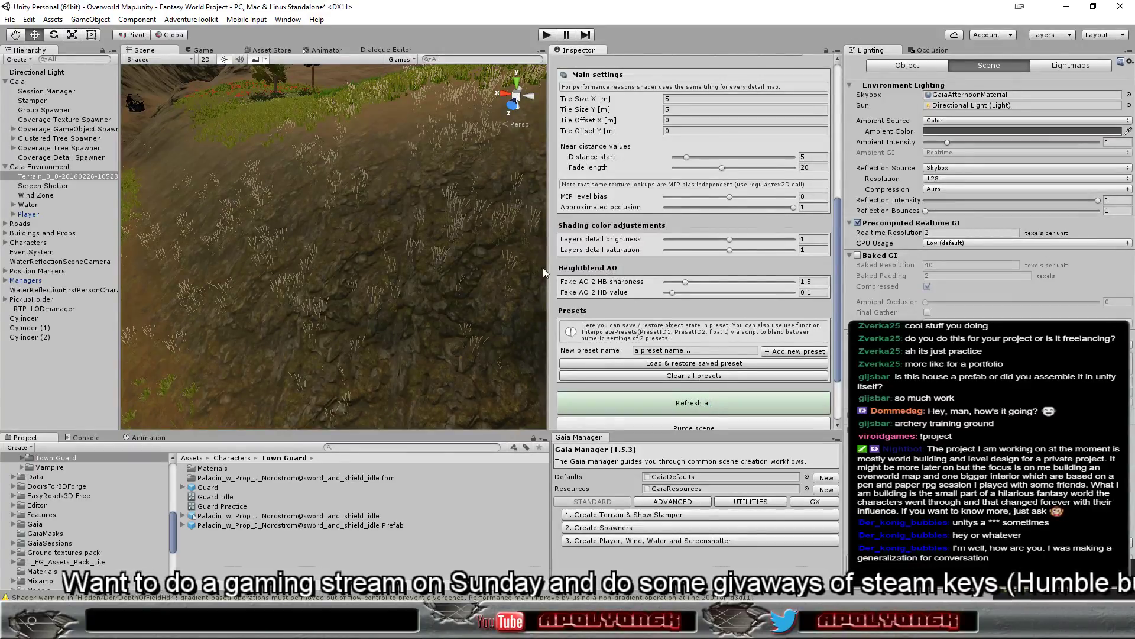
pyautogui.scroll(5, 680, 254)
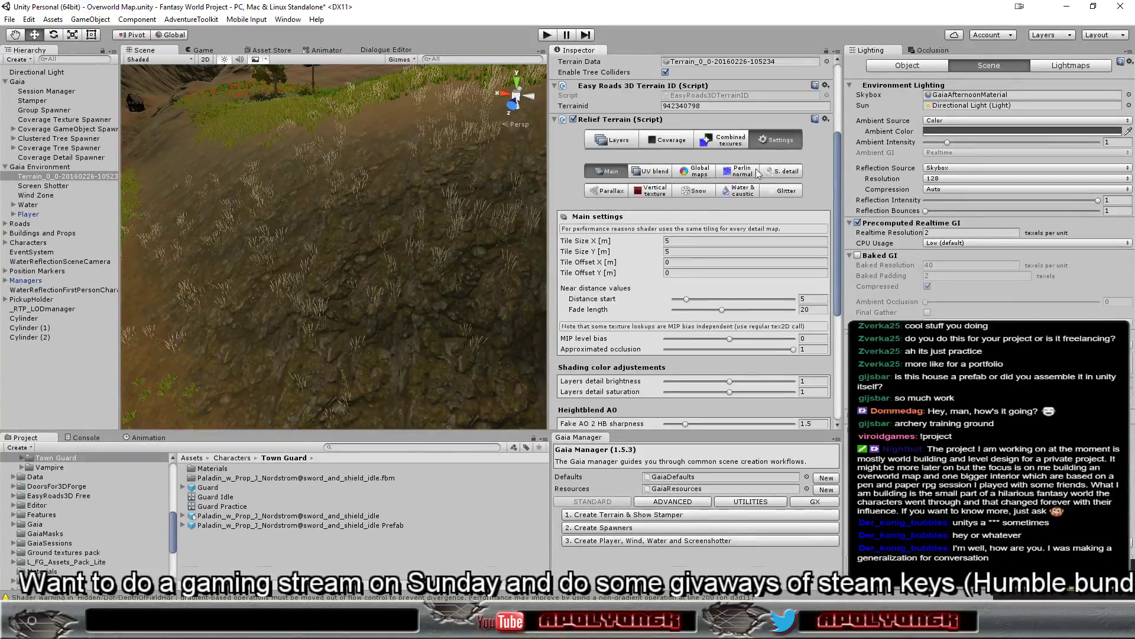
# - Raise the Superdetail tiling scale from 8 to 16
pyautogui.click(775, 206)
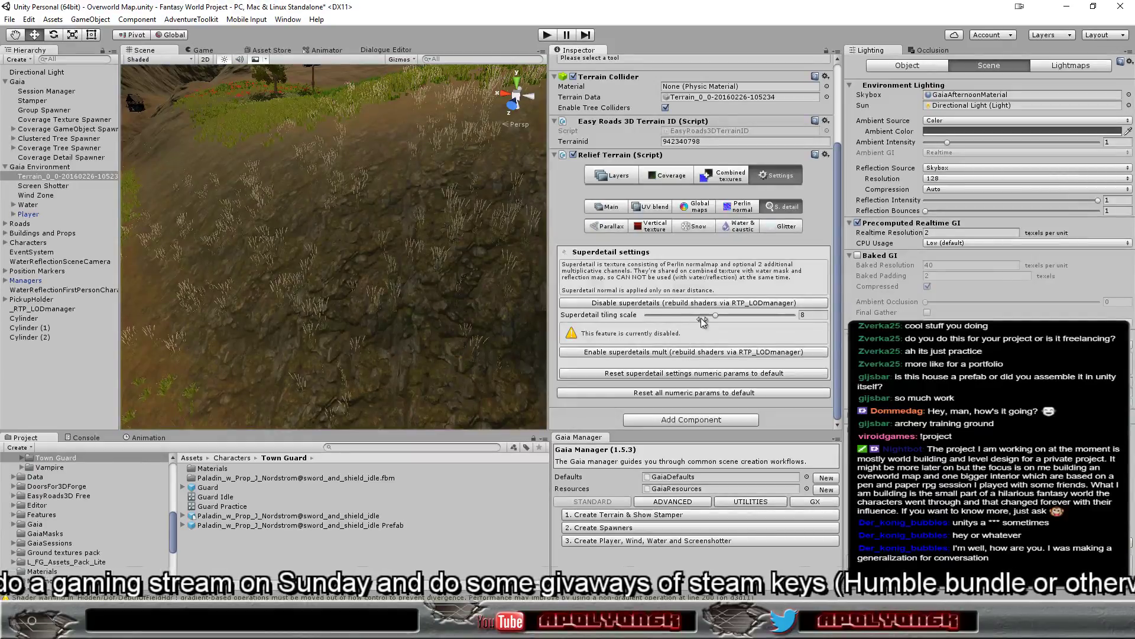
pyautogui.moveTo(711, 315); pyautogui.dragTo(762, 320)
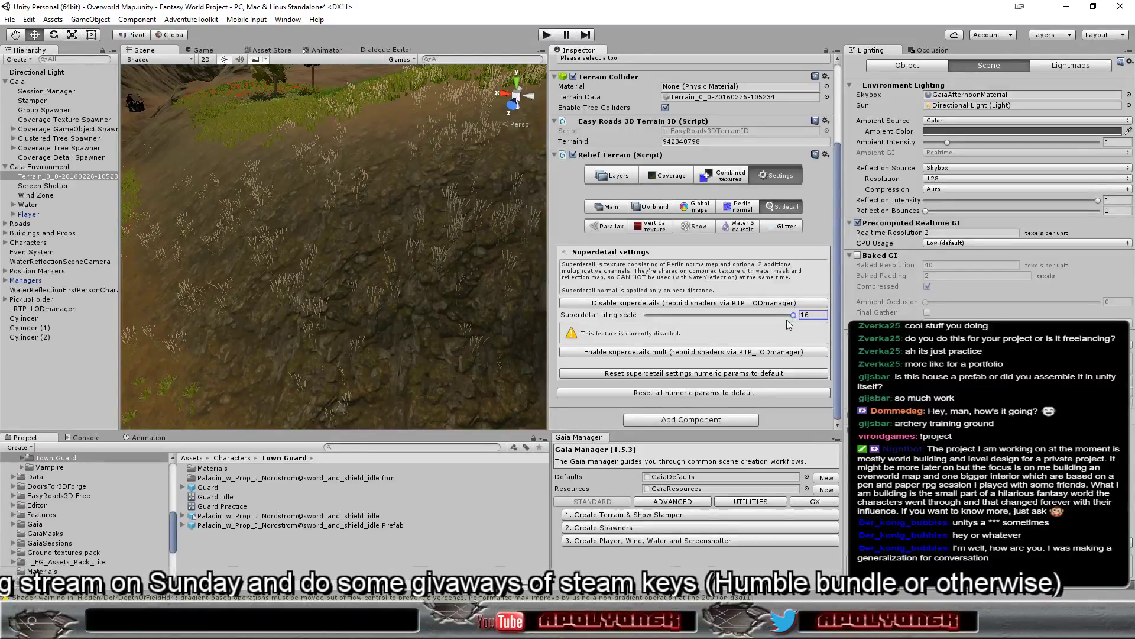
pyautogui.moveTo(729, 321); pyautogui.dragTo(644, 321)
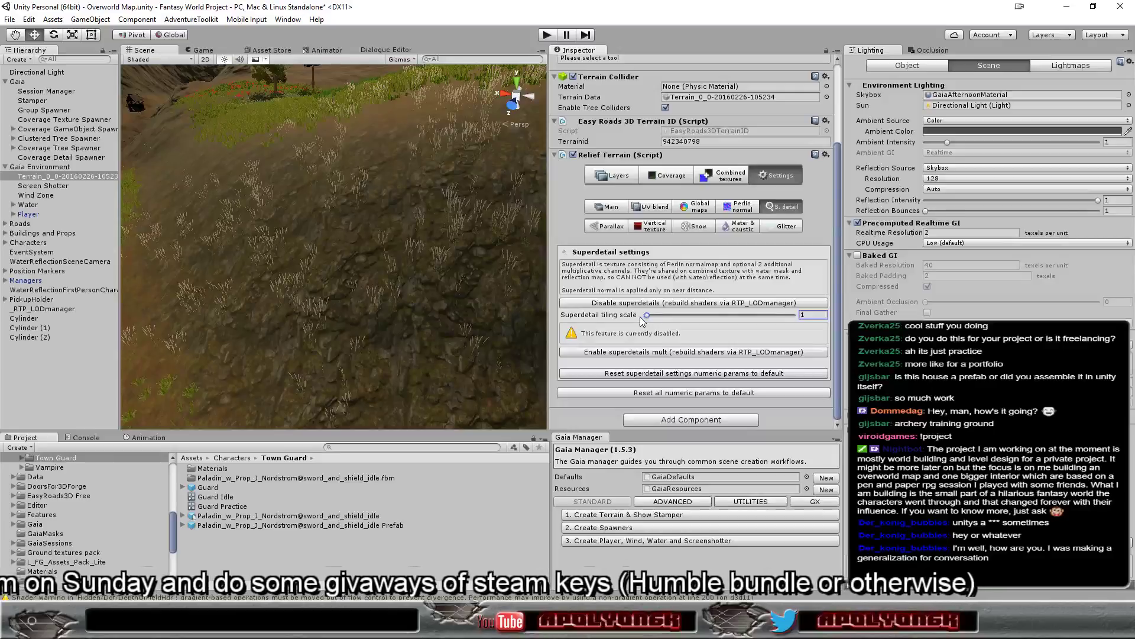
pyautogui.scroll(1, 406, 317)
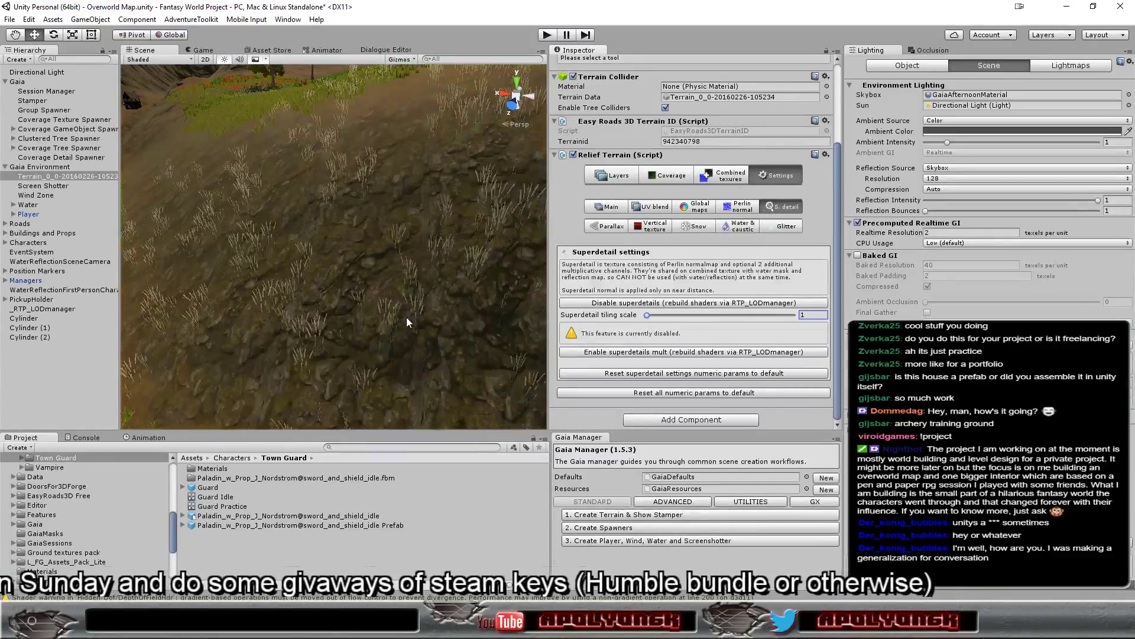
pyautogui.scroll(1, 406, 317)
pyautogui.scroll(1, 406, 317)
pyautogui.scroll(1, 406, 317)
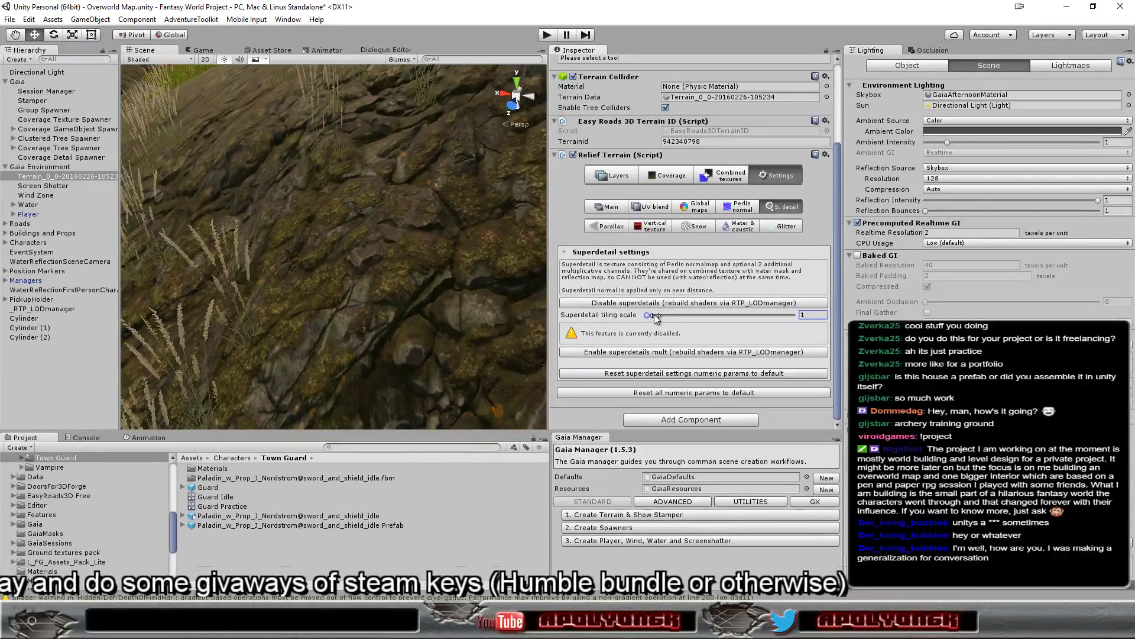
pyautogui.moveTo(692, 320); pyautogui.dragTo(809, 316)
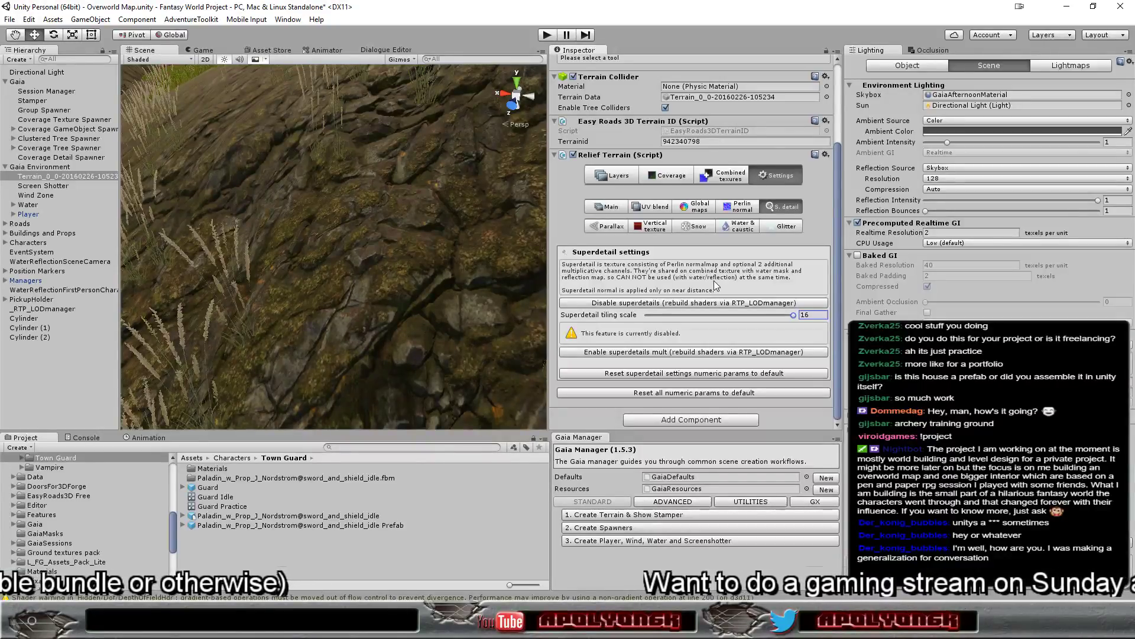
pyautogui.scroll(-5, 381, 278)
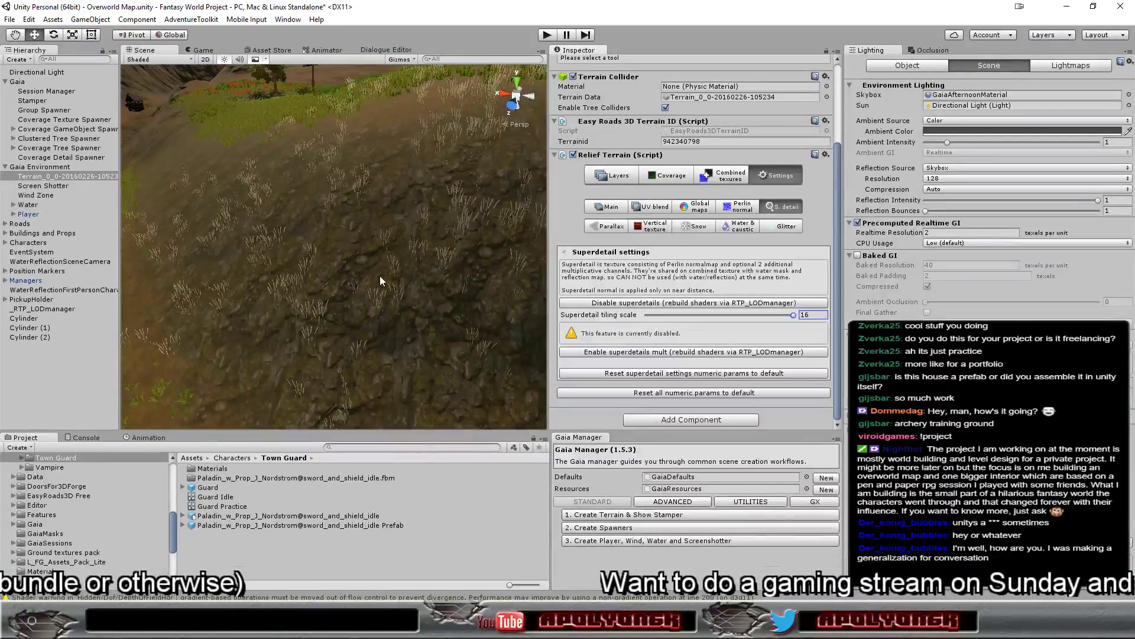
pyautogui.scroll(-3, 379, 276)
pyautogui.scroll(-3, 380, 276)
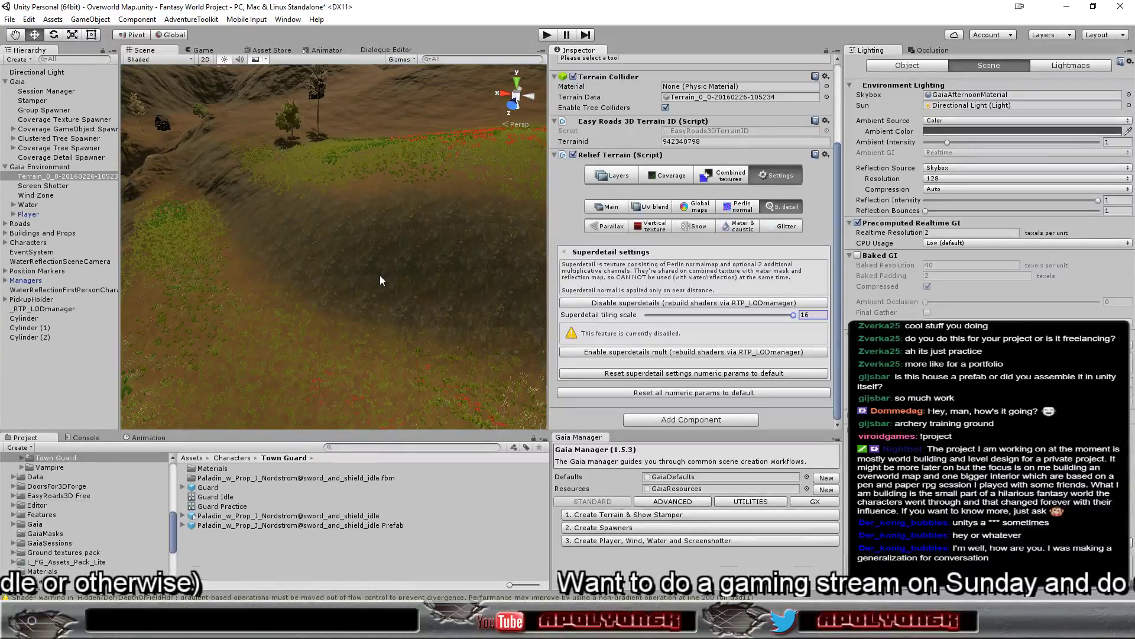
pyautogui.scroll(2, 380, 276)
pyautogui.scroll(3, 380, 276)
pyautogui.scroll(1, 380, 275)
pyautogui.scroll(1, 379, 275)
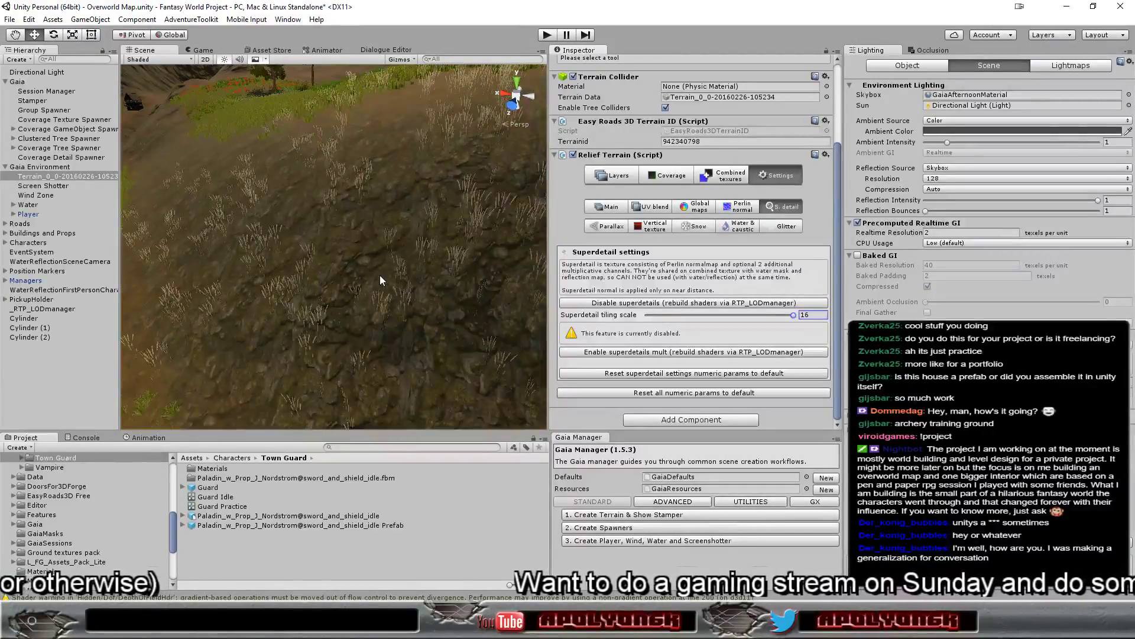
pyautogui.scroll(2, 380, 275)
pyautogui.scroll(2, 379, 275)
pyautogui.scroll(2, 380, 275)
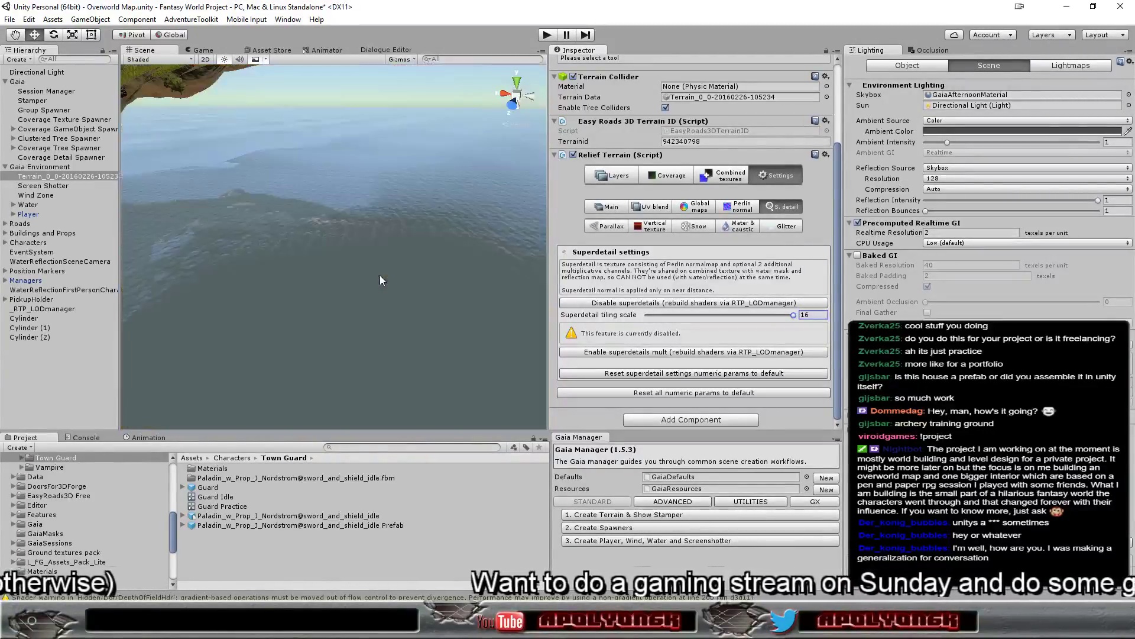
pyautogui.scroll(-2, 380, 275)
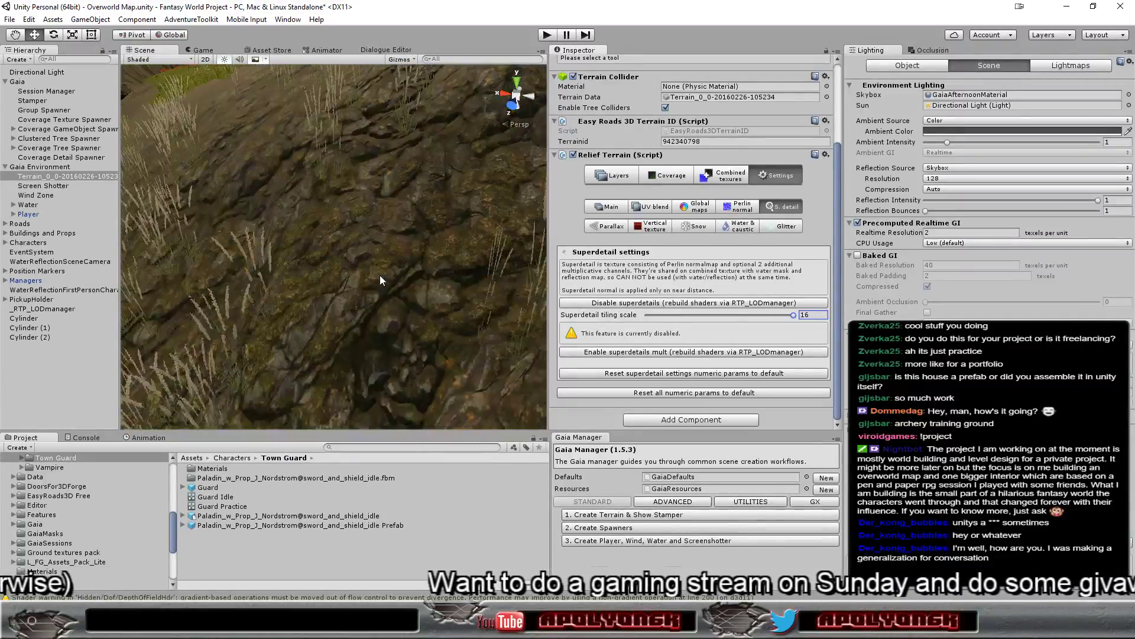
pyautogui.scroll(-2, 380, 275)
pyautogui.scroll(-2, 380, 275)
pyautogui.scroll(-1, 380, 275)
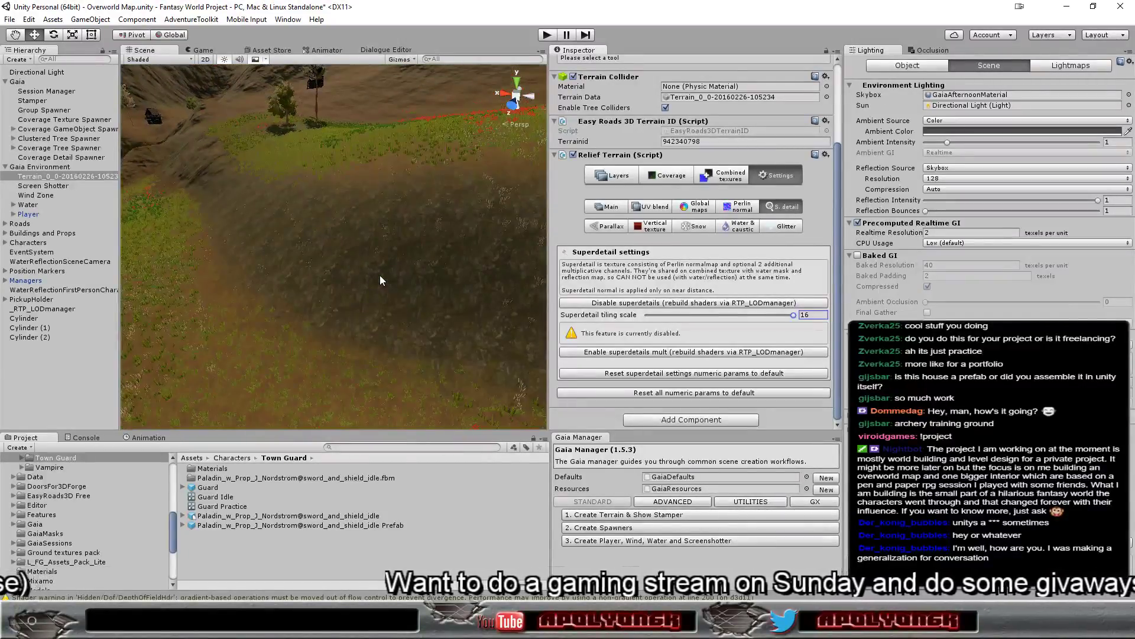
pyautogui.scroll(1, 380, 275)
pyautogui.scroll(1, 379, 275)
pyautogui.scroll(1, 380, 275)
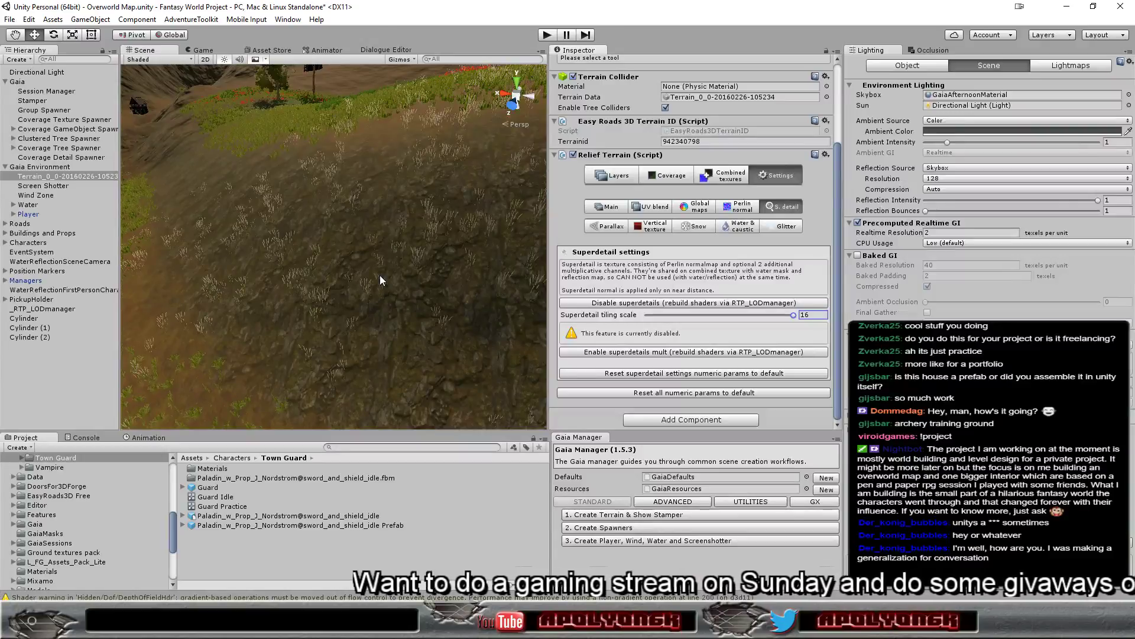
# - In Layer adjustment, set the layer's Superdetail normal strength to 0.25 and view the rocks
pyautogui.click(615, 176)
pyautogui.scroll(-3, 619, 215)
pyautogui.scroll(-3, 619, 220)
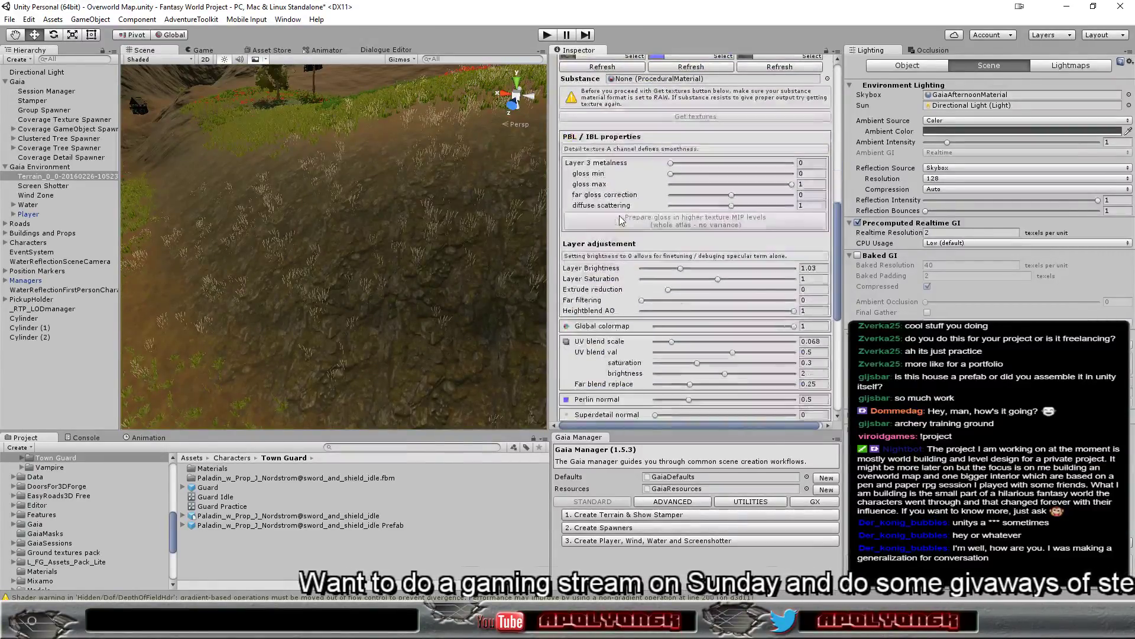
pyautogui.scroll(-3, 619, 219)
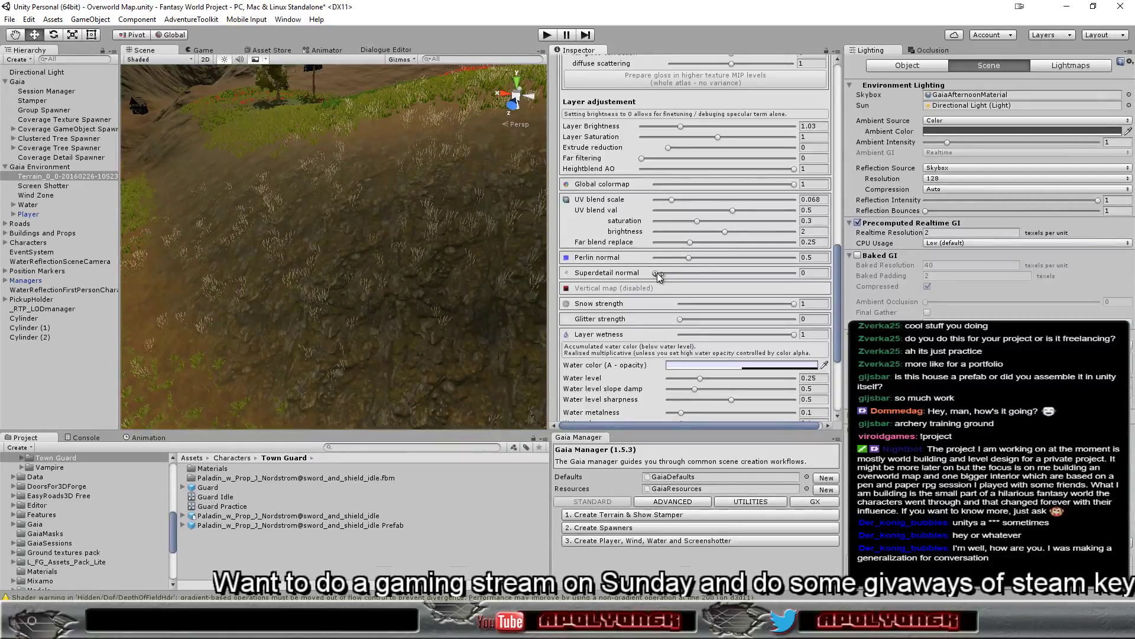
pyautogui.moveTo(658, 272); pyautogui.dragTo(805, 276)
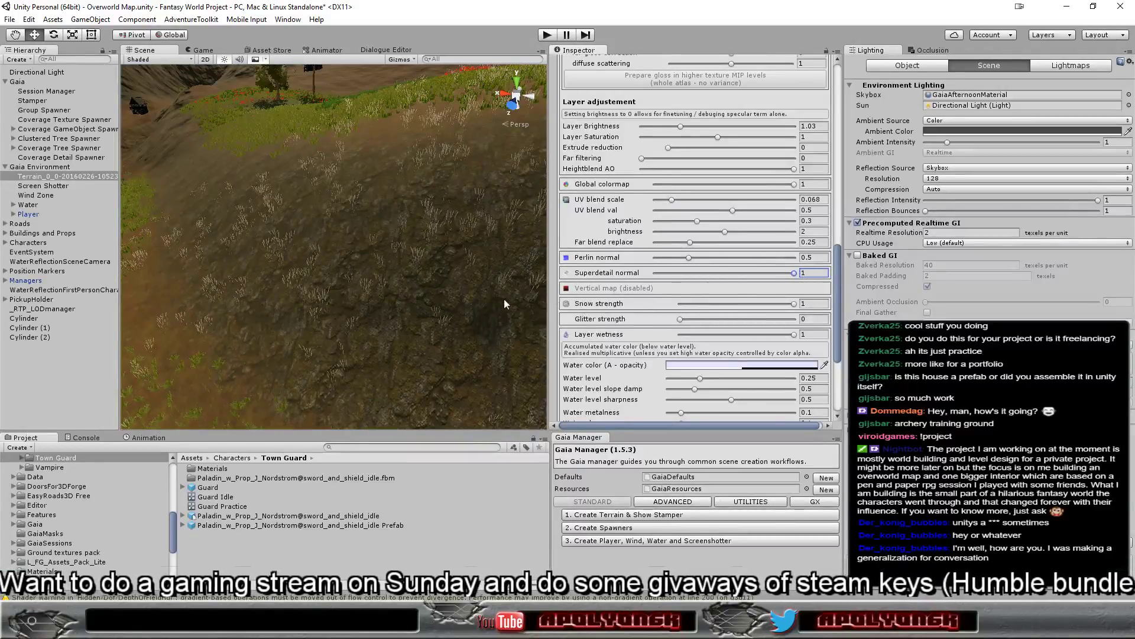
pyautogui.scroll(10, 486, 302)
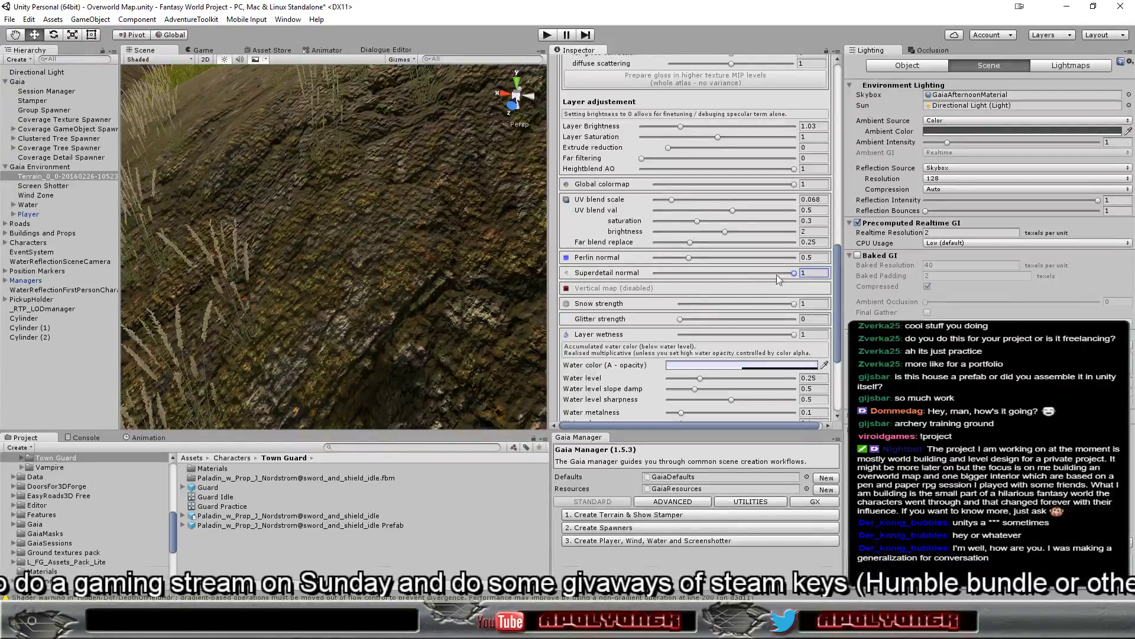
pyautogui.moveTo(794, 273); pyautogui.dragTo(674, 285)
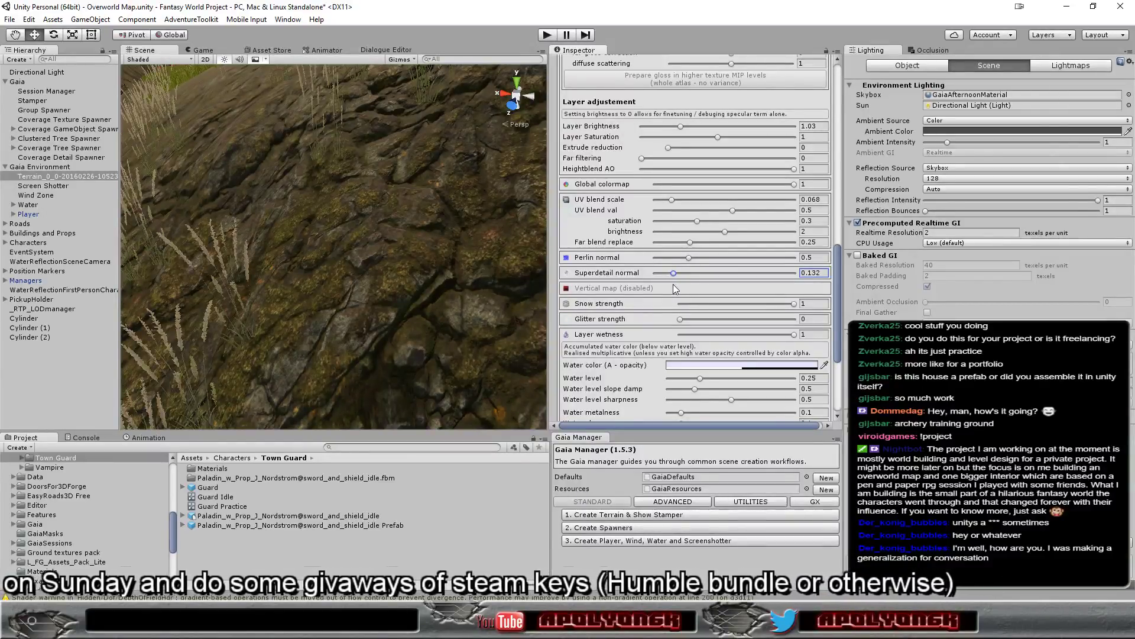
pyautogui.moveTo(673, 284); pyautogui.dragTo(681, 285)
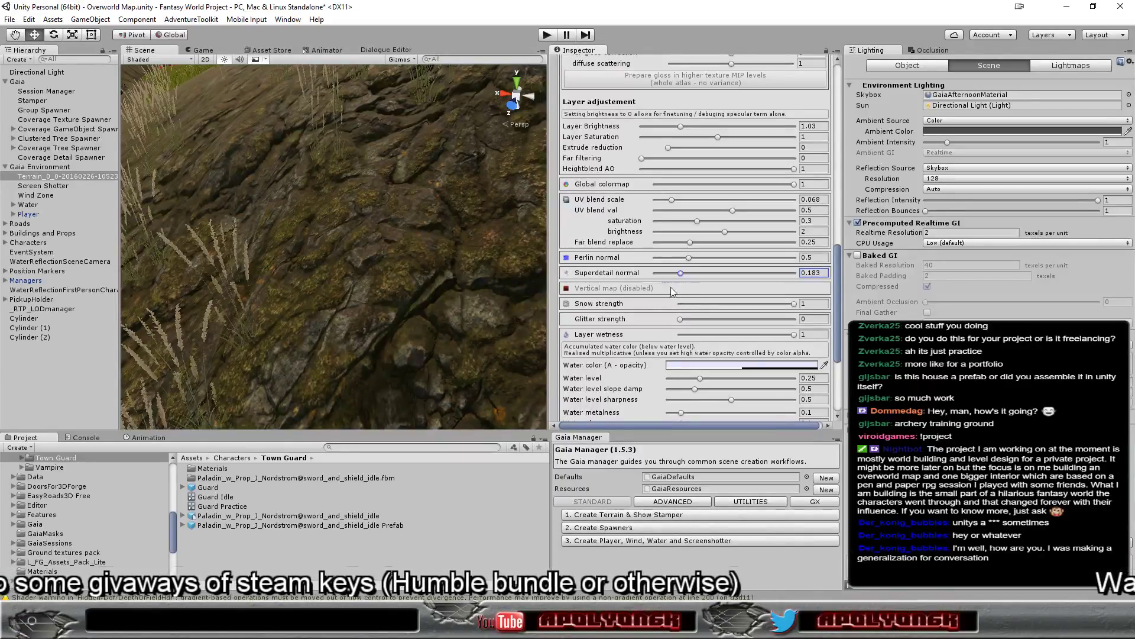
pyautogui.moveTo(678, 274); pyautogui.dragTo(680, 274)
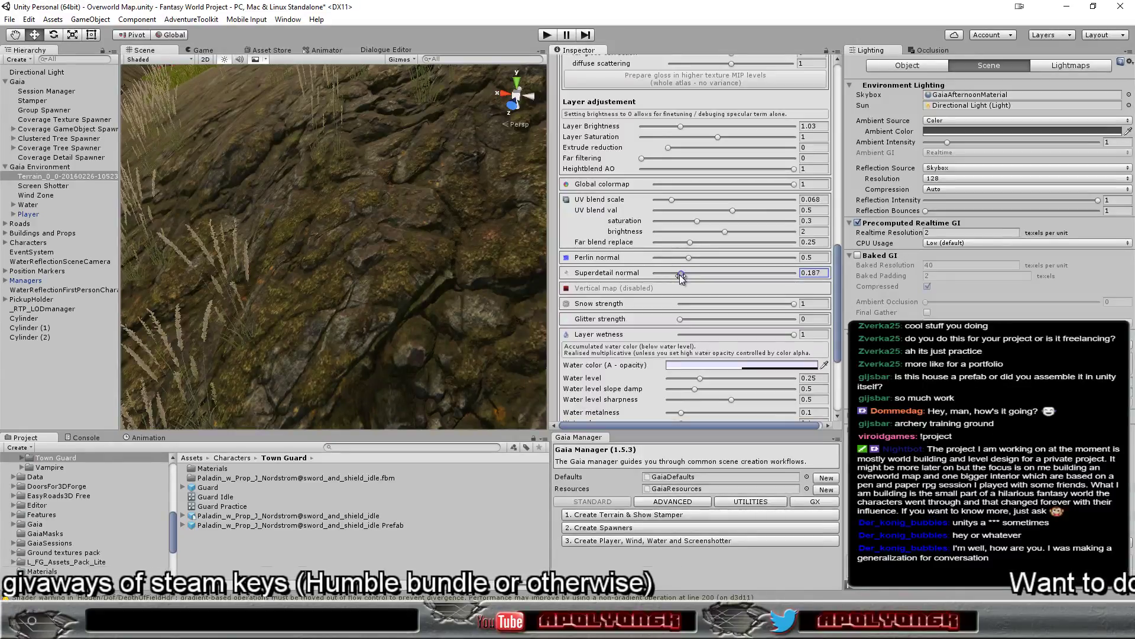
pyautogui.moveTo(680, 274); pyautogui.dragTo(686, 278)
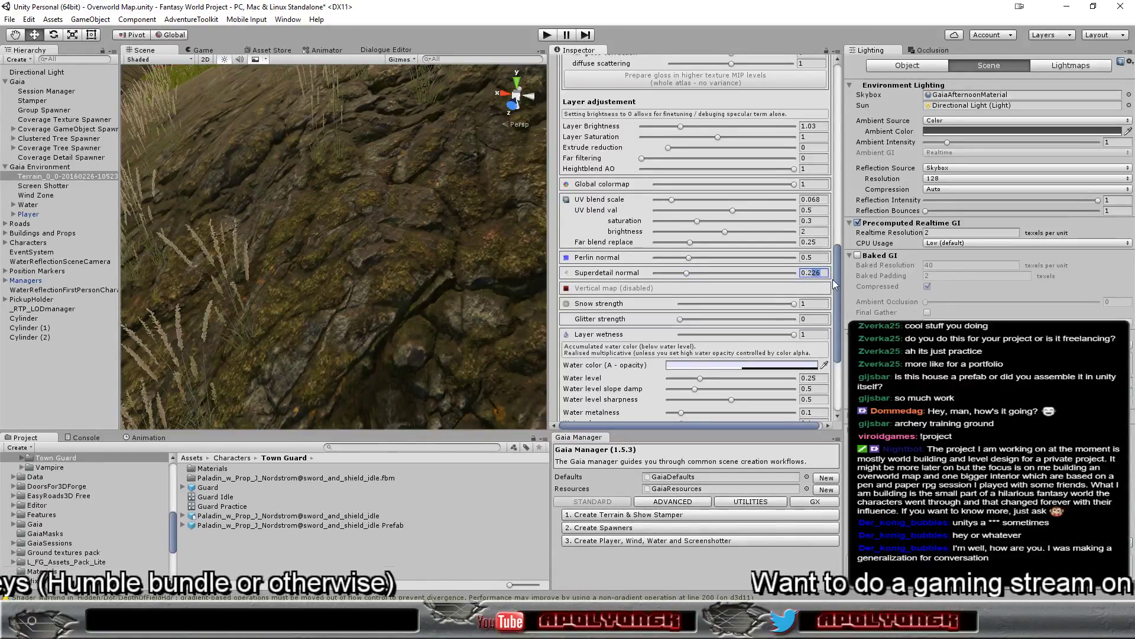
pyautogui.write('0.25')
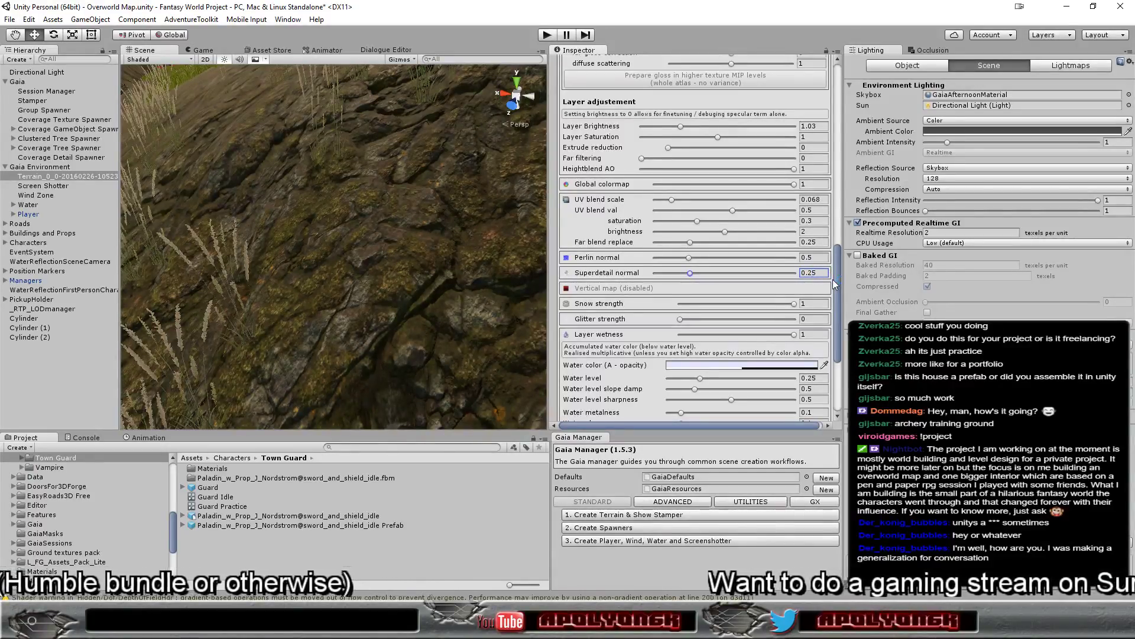
pyautogui.moveTo(454, 338); pyautogui.dragTo(399, 330, button='right')
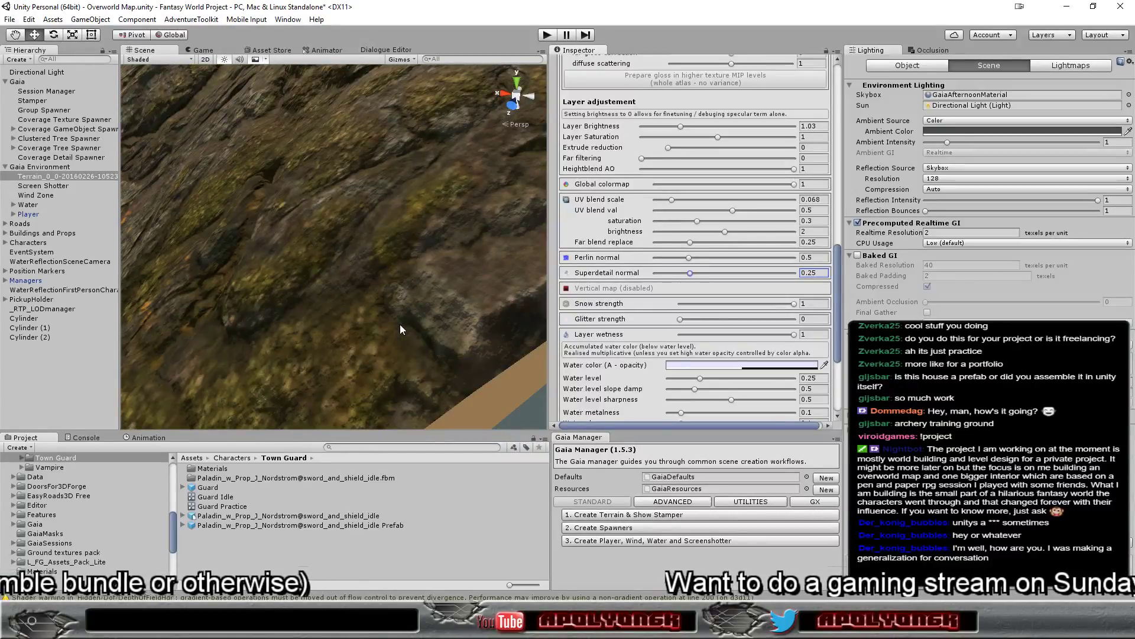
# - Zoom the Scene view out over the grass and start play mode
pyautogui.scroll(-2, 400, 325)
pyautogui.scroll(-2, 399, 325)
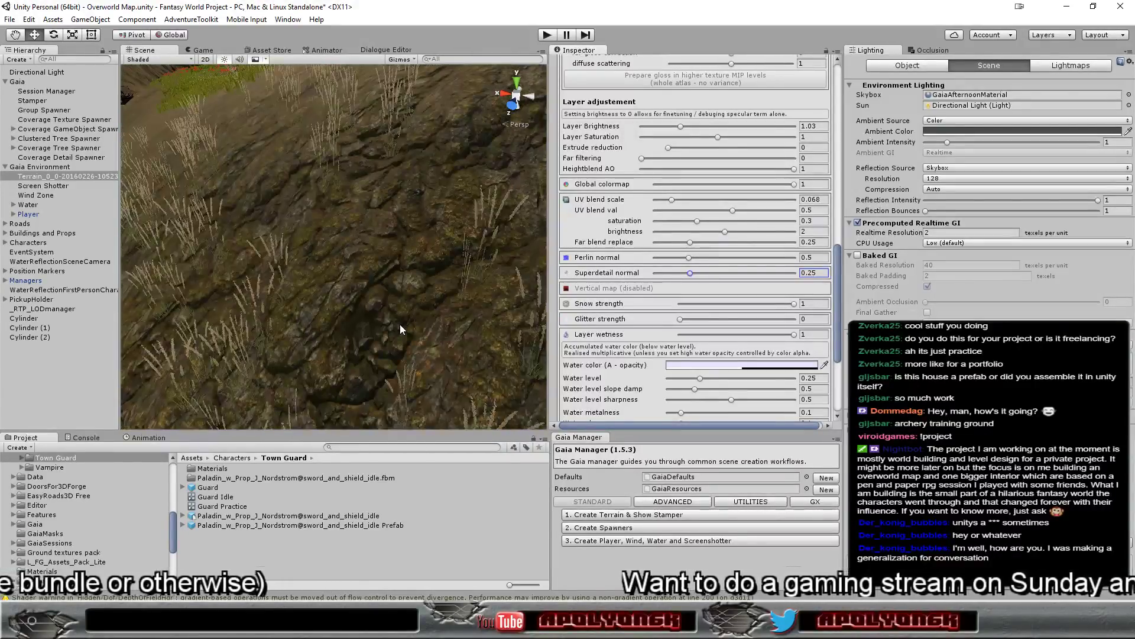
pyautogui.scroll(-2, 400, 324)
pyautogui.scroll(-2, 400, 325)
pyautogui.scroll(-2, 400, 326)
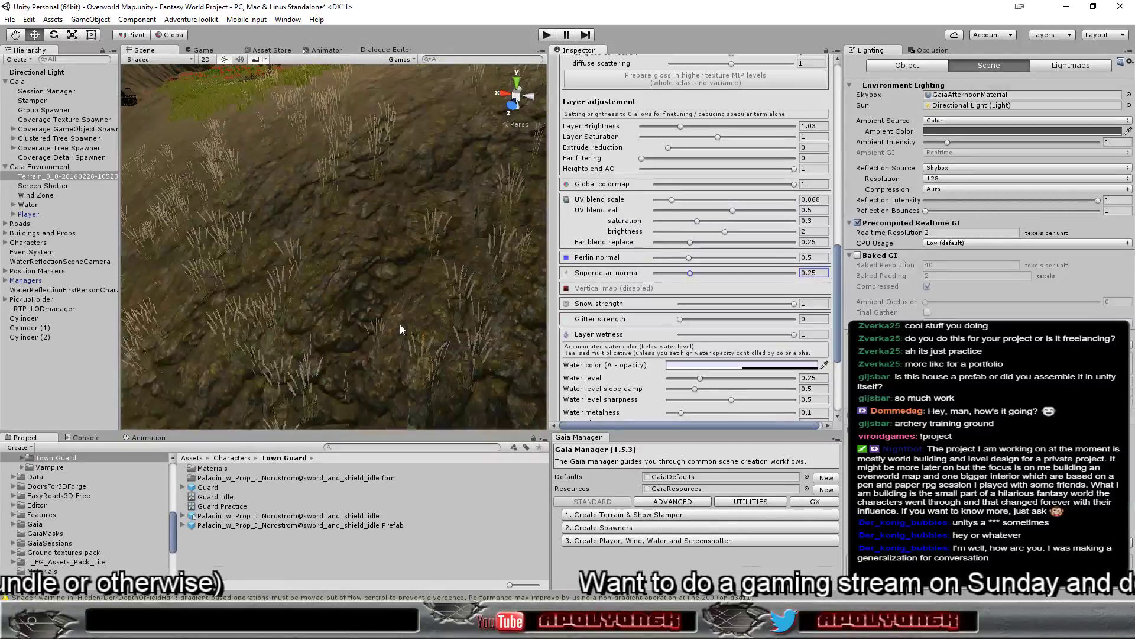
pyautogui.scroll(-2, 400, 325)
pyautogui.scroll(2, 400, 326)
pyautogui.scroll(2, 400, 325)
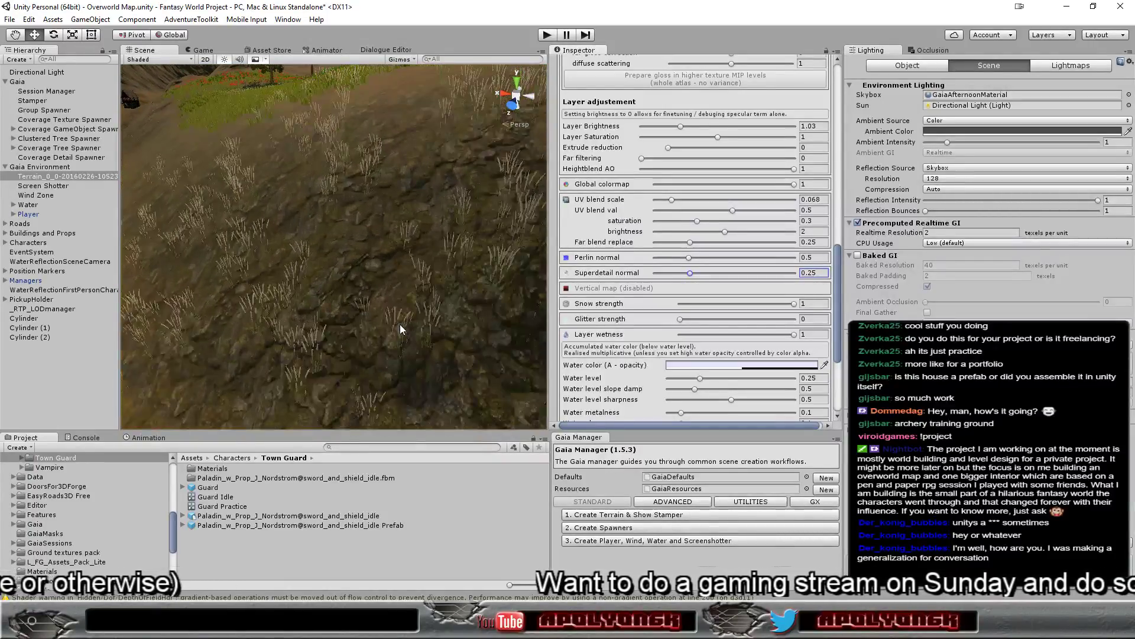
pyautogui.scroll(-2, 400, 327)
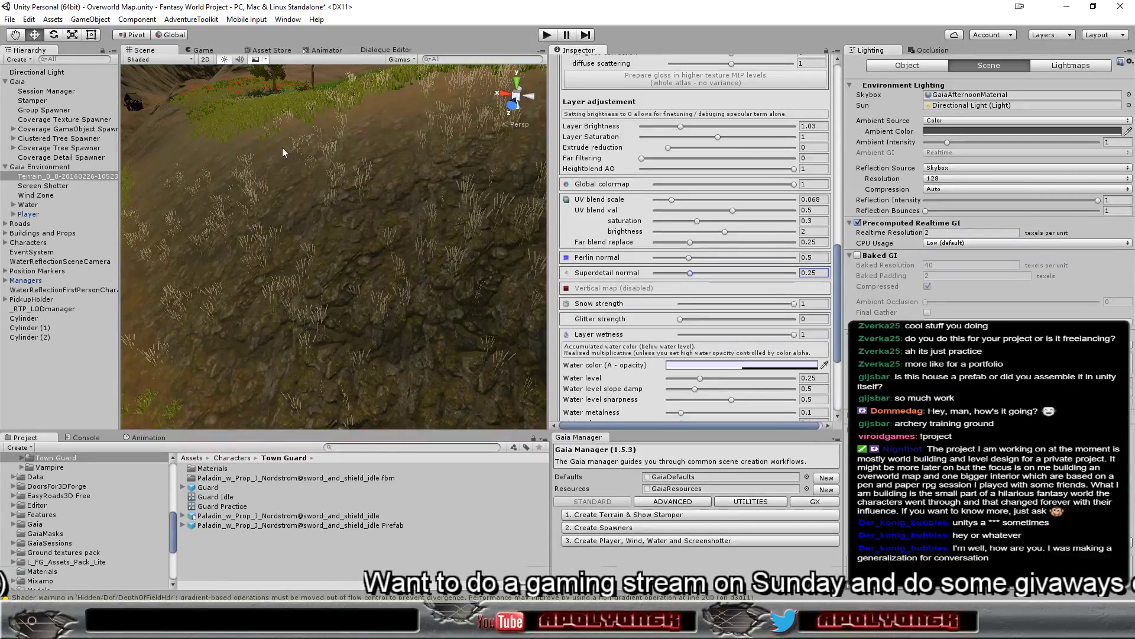
pyautogui.click(547, 35)
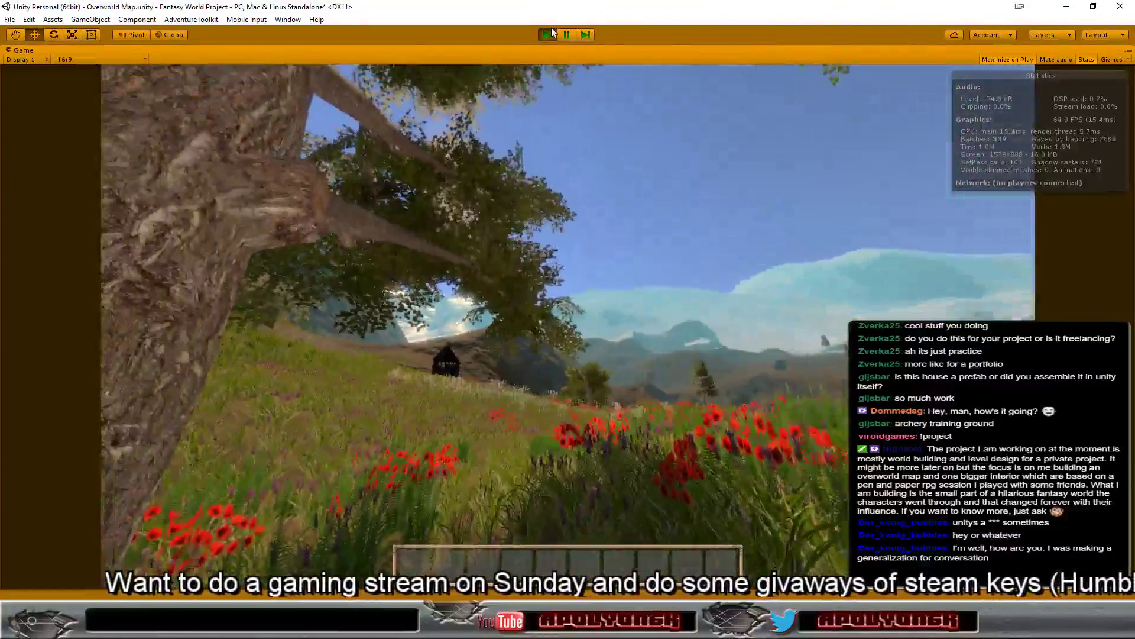
# - Exit play mode and select the Coverage Detail Spawner
pyautogui.click(548, 34)
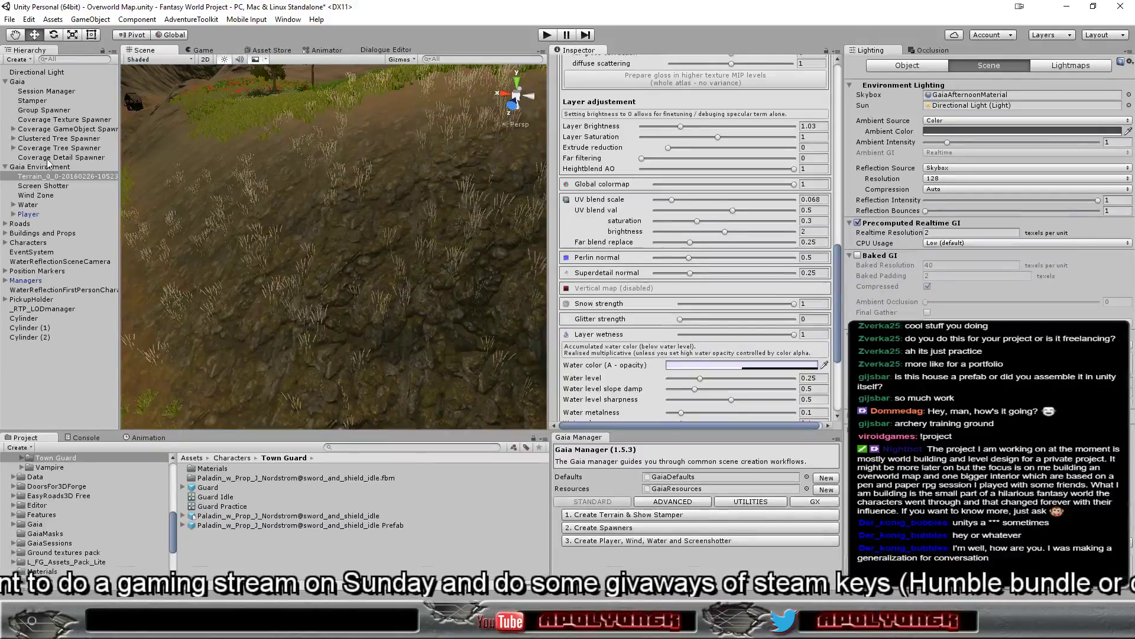
pyautogui.click(50, 157)
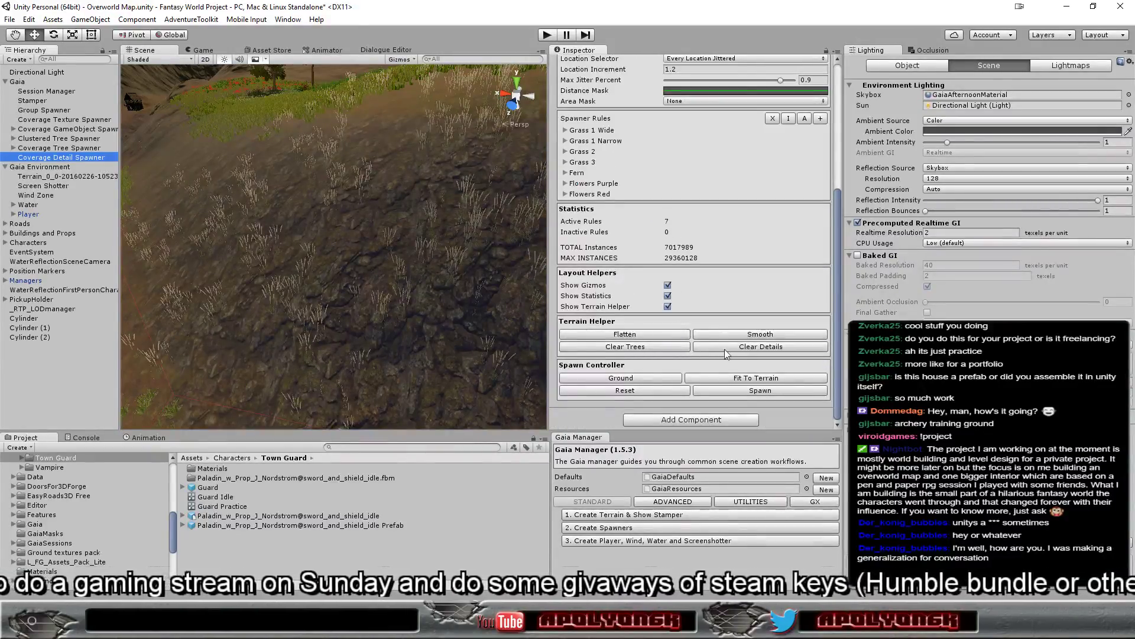
# - Clear all terrain details via Gaia Terrain Helper, then run and stop a play test
pyautogui.click(731, 349)
pyautogui.click(603, 332)
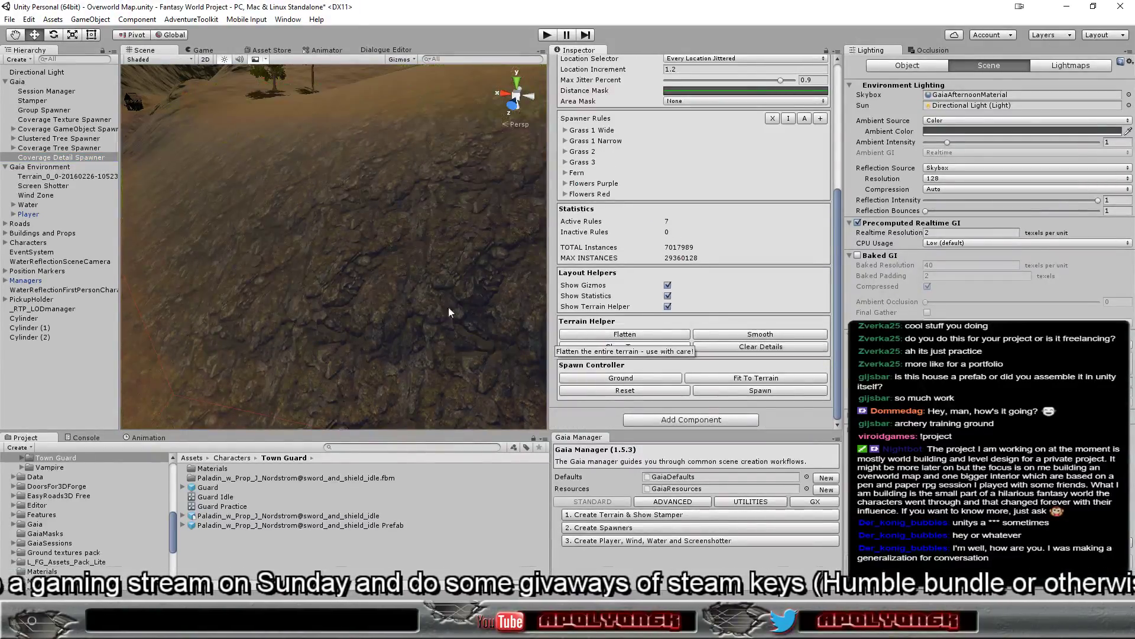
pyautogui.click(545, 36)
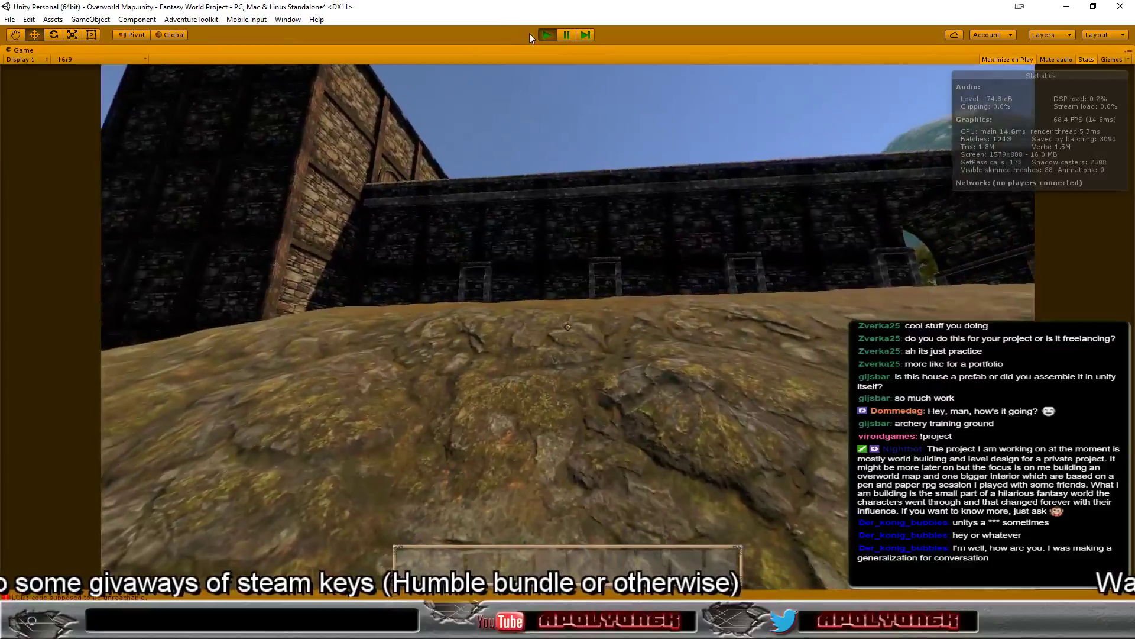
pyautogui.click(550, 35)
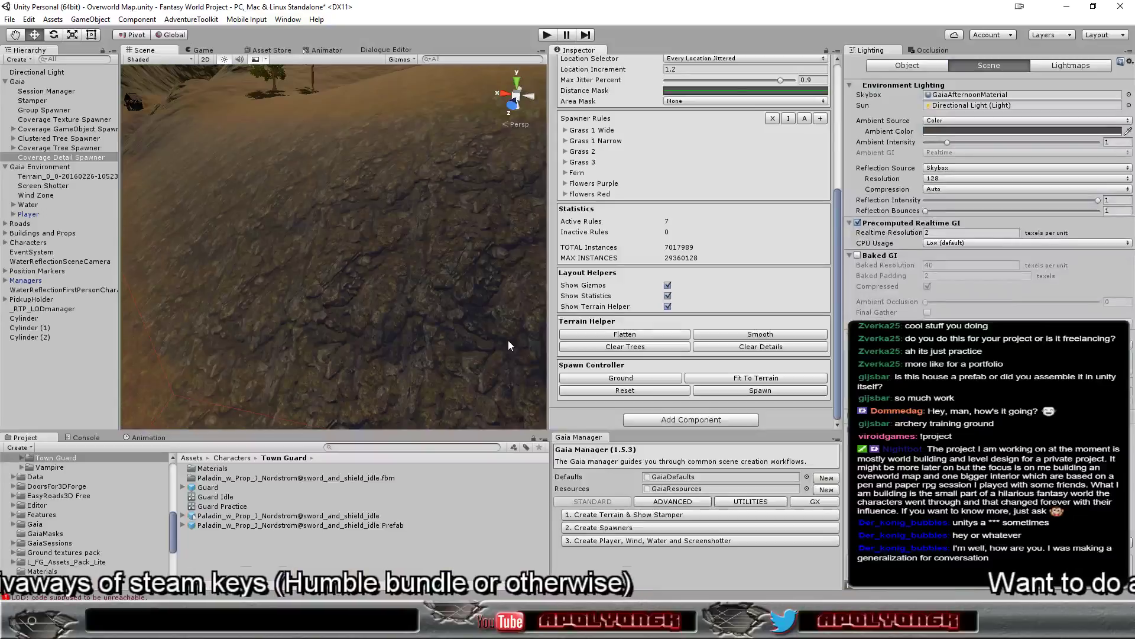
# - Select Terrain_0_0 and show its Relief Terrain Parallax settings
pyautogui.click(84, 177)
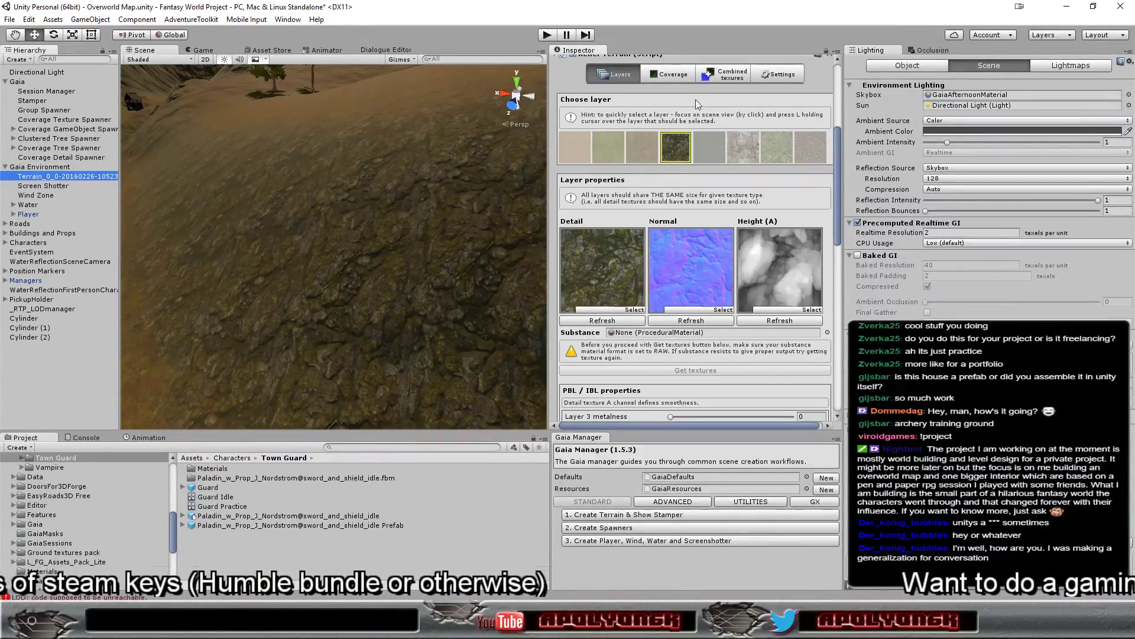
pyautogui.click(779, 76)
pyautogui.click(606, 230)
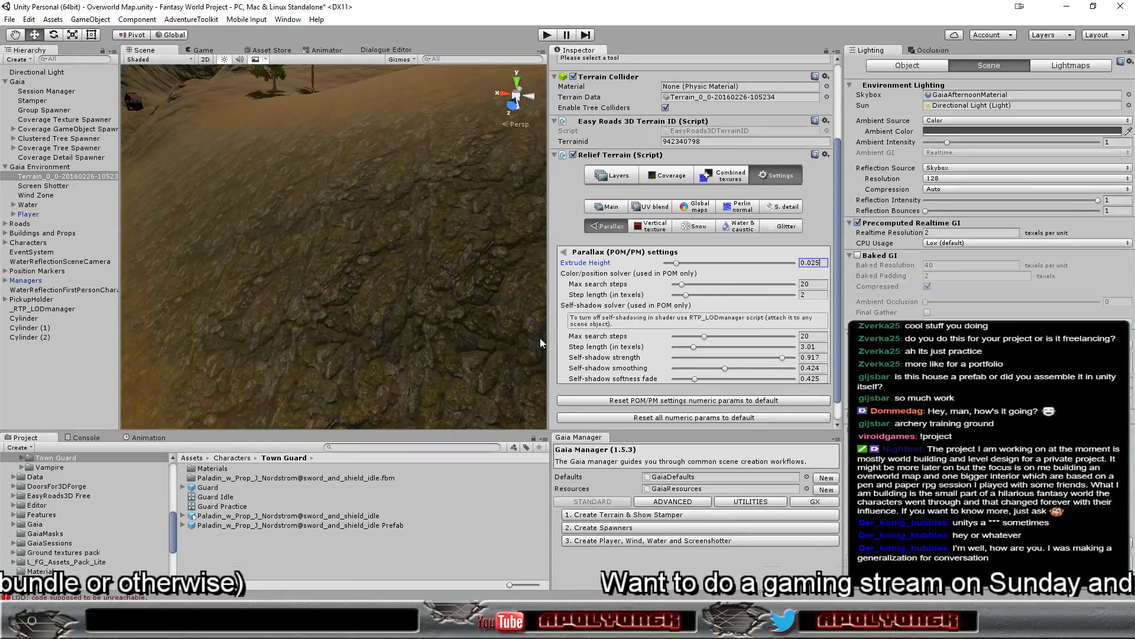
# - Start the game and walk the character through the courtyard arch toward the rocky hillside
pyautogui.click(547, 36)
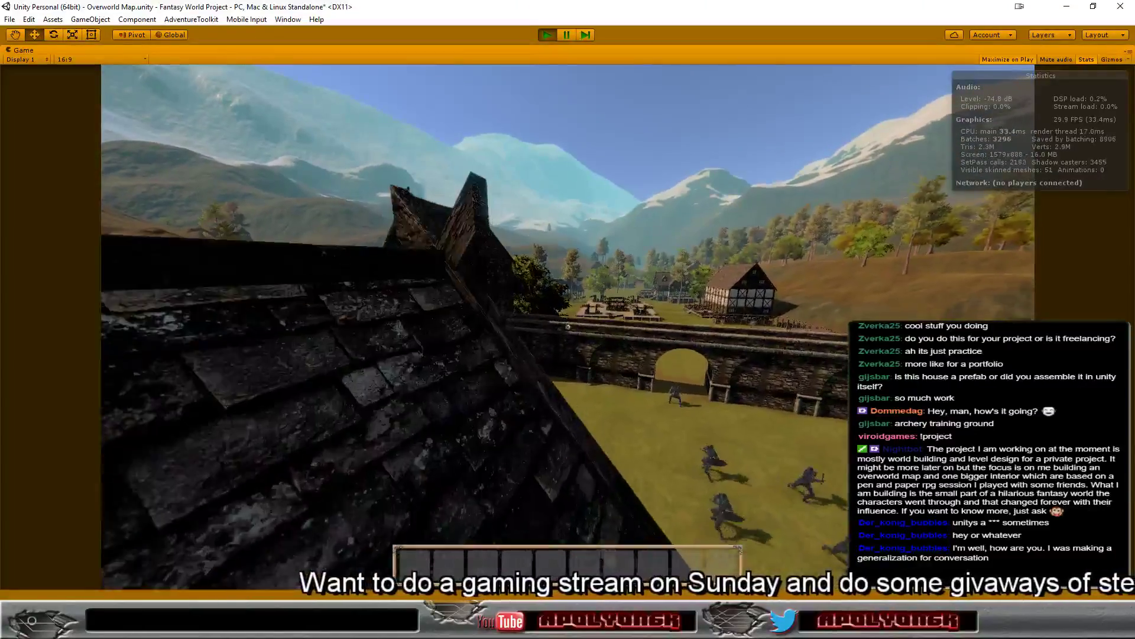
pyautogui.press('w')
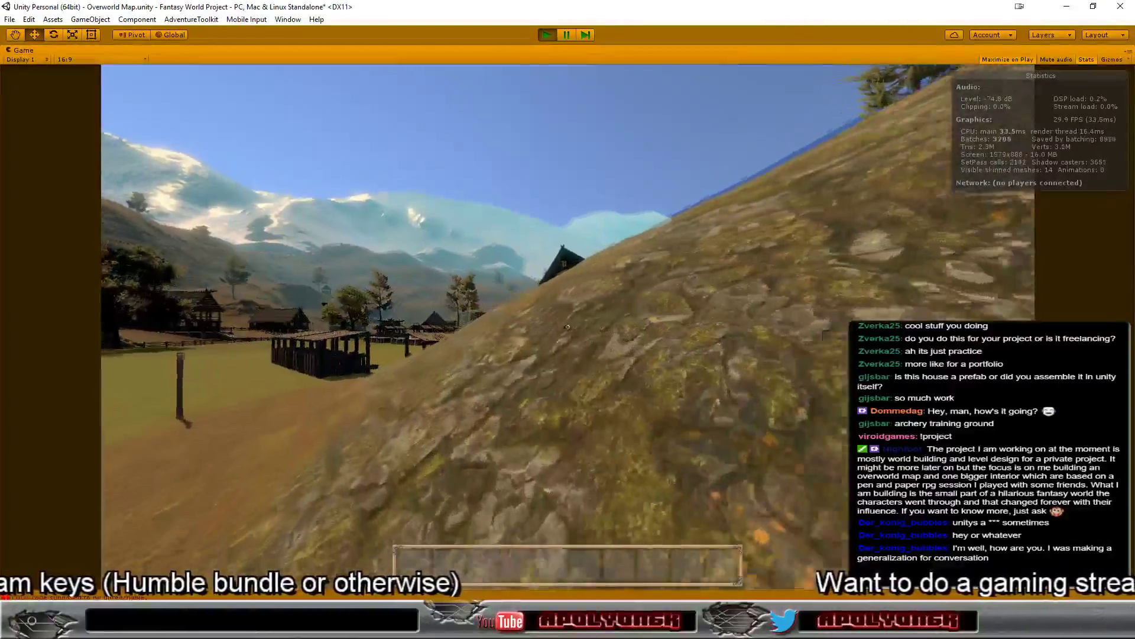
# - Walk past the fenced pens and house, climbing toward the hill crest and timber building
pyautogui.press('w')
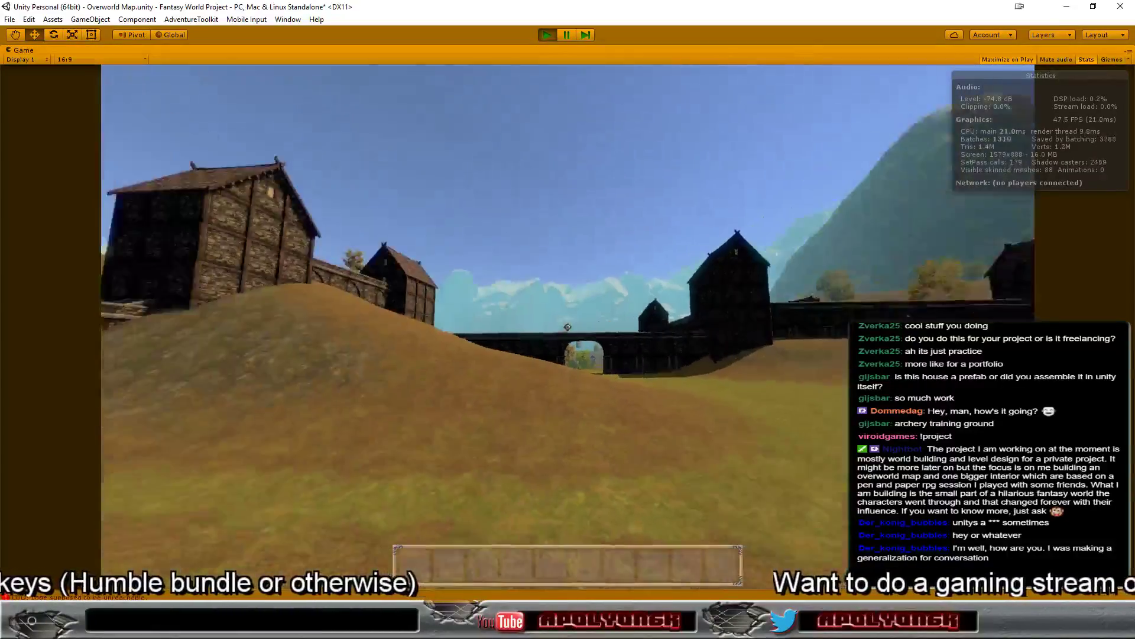
pyautogui.press('w')
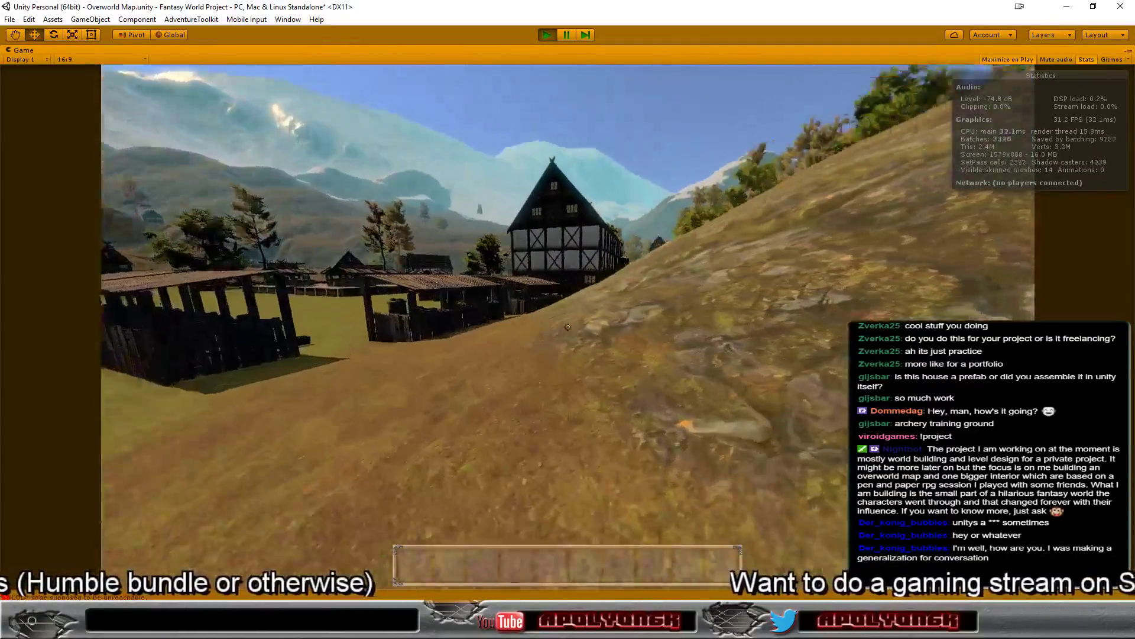
pyautogui.press('w')
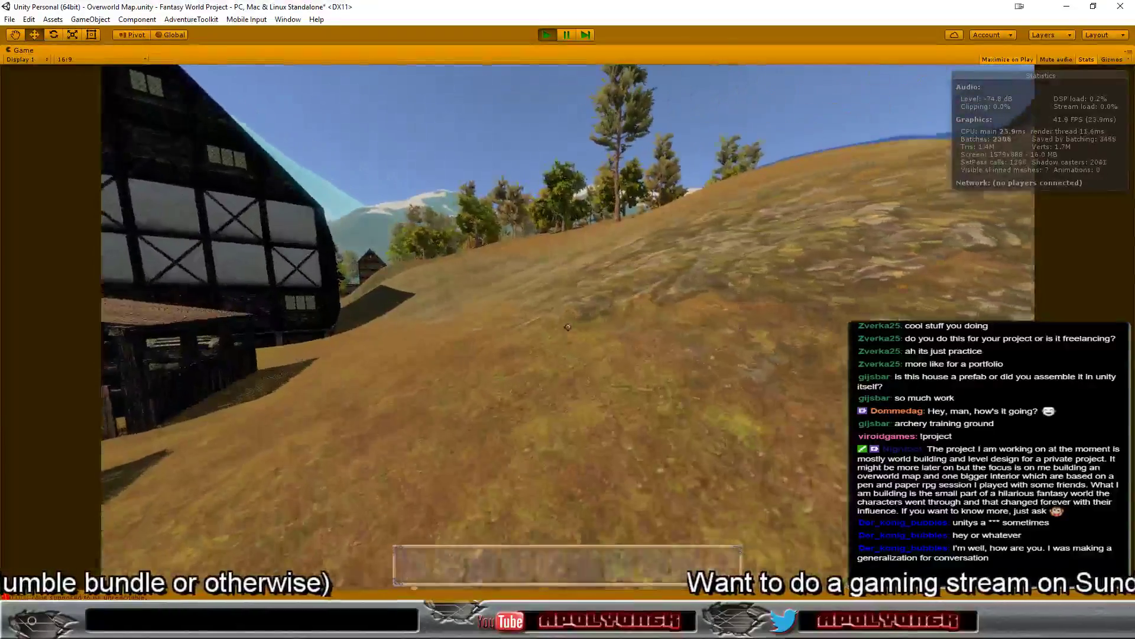
pyautogui.press('w')
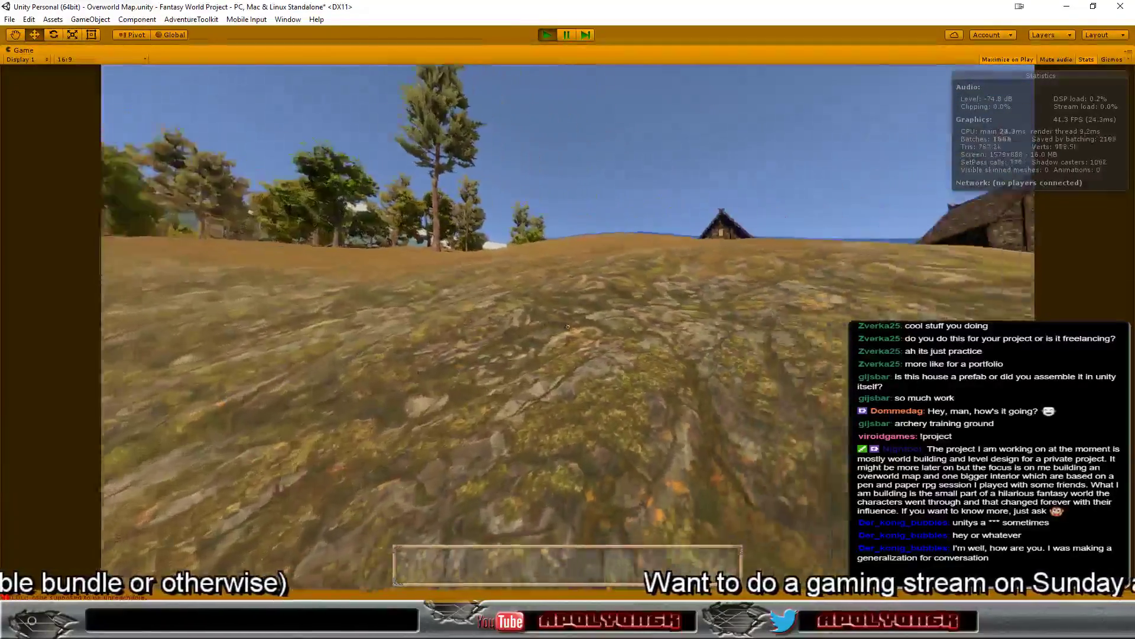
pyautogui.press('w')
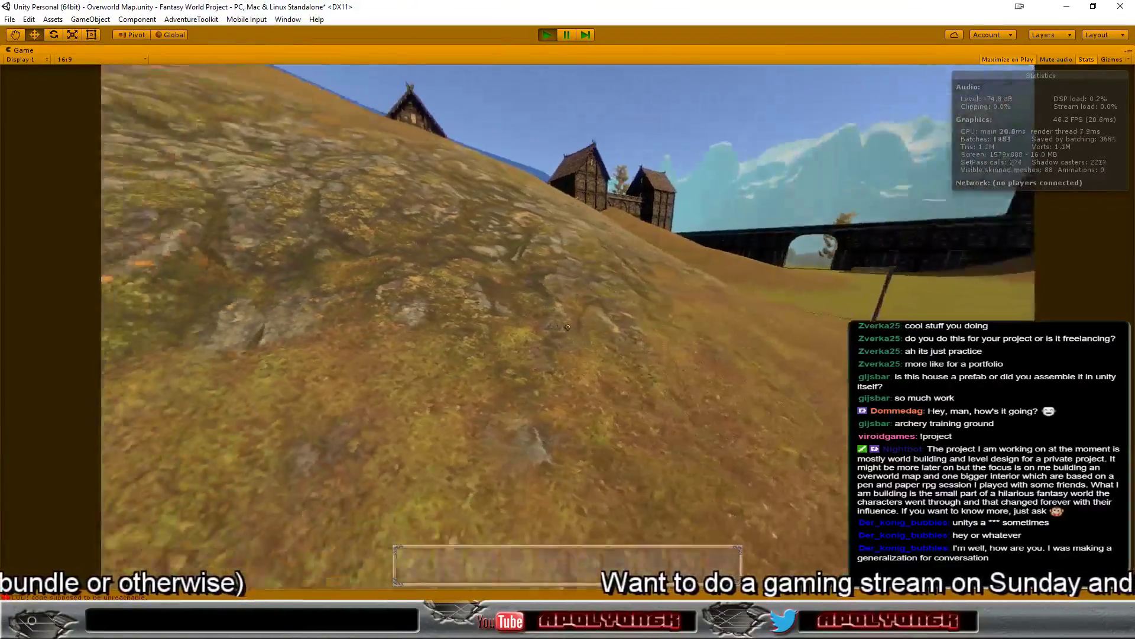
pyautogui.press('w')
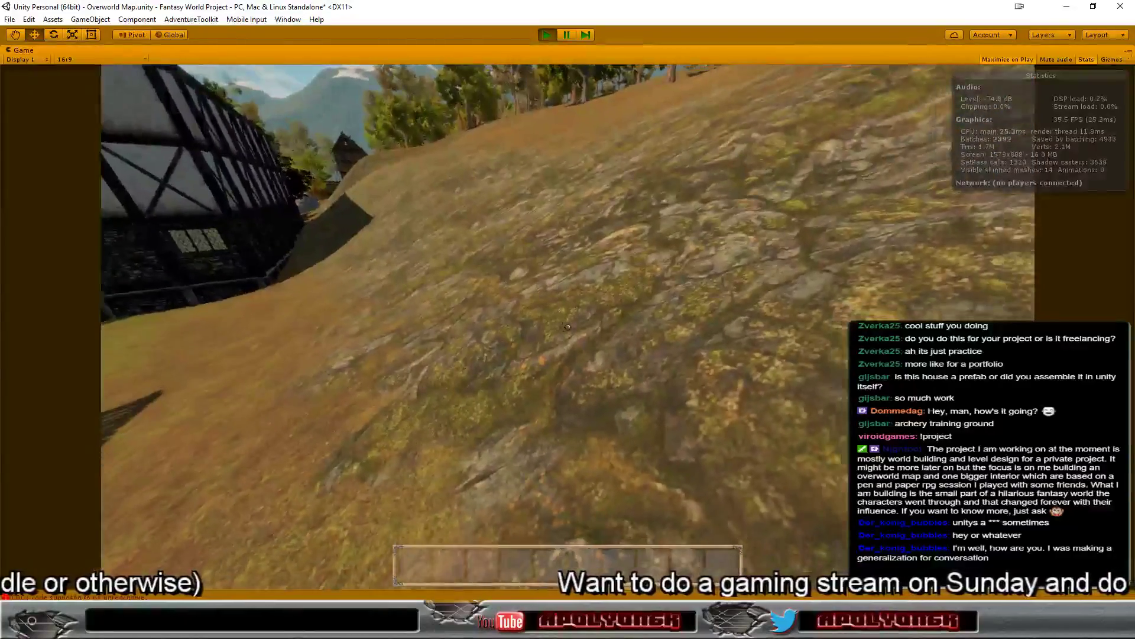
# - Walk along the shaded slope beside the timber-framed building, inspecting the rocky grass up close
pyautogui.press('w')
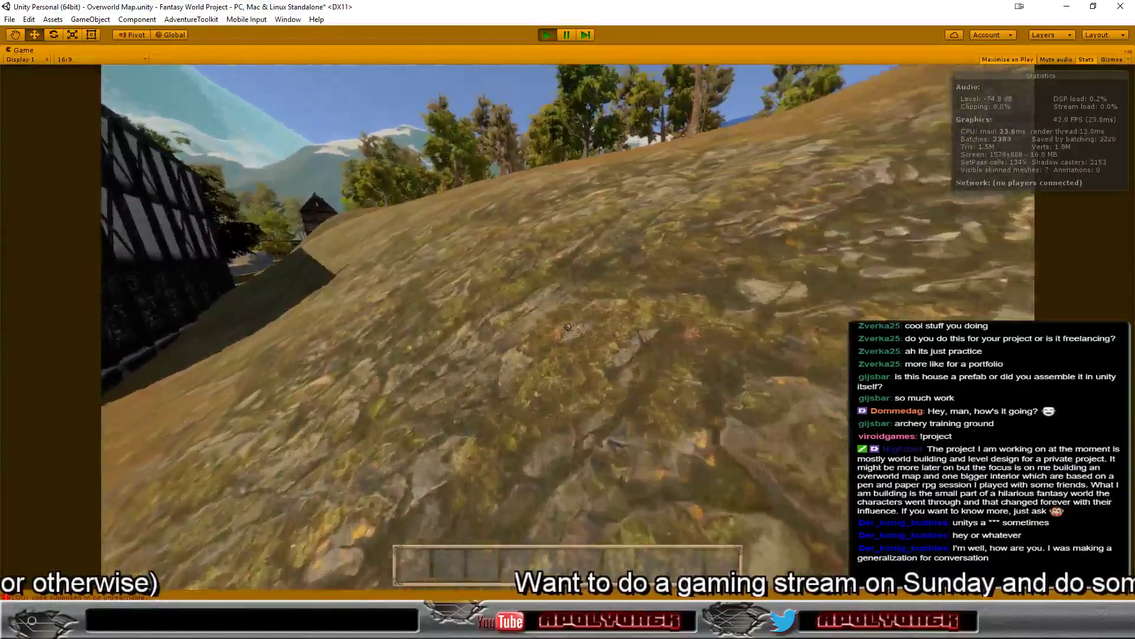
pyautogui.press('w')
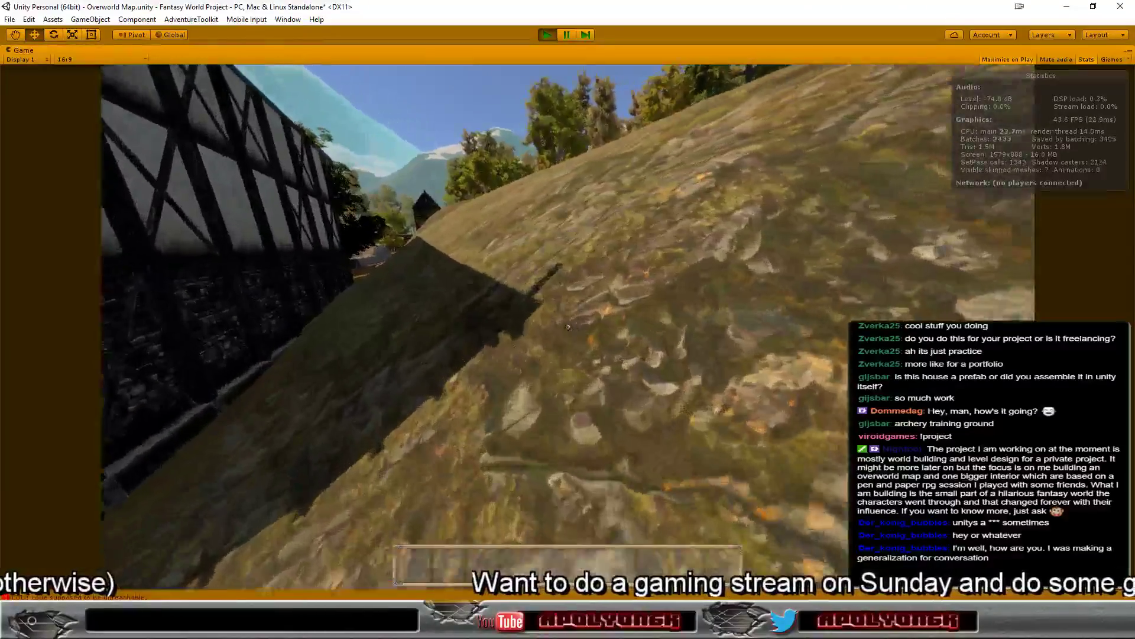
pyautogui.press('w')
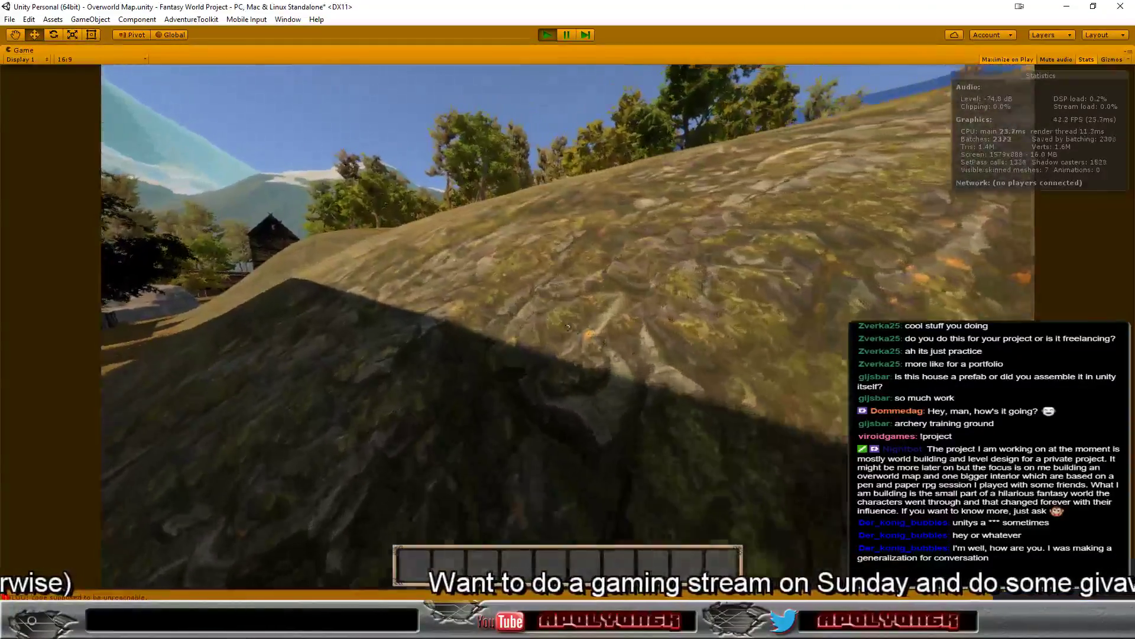
pyautogui.press('w')
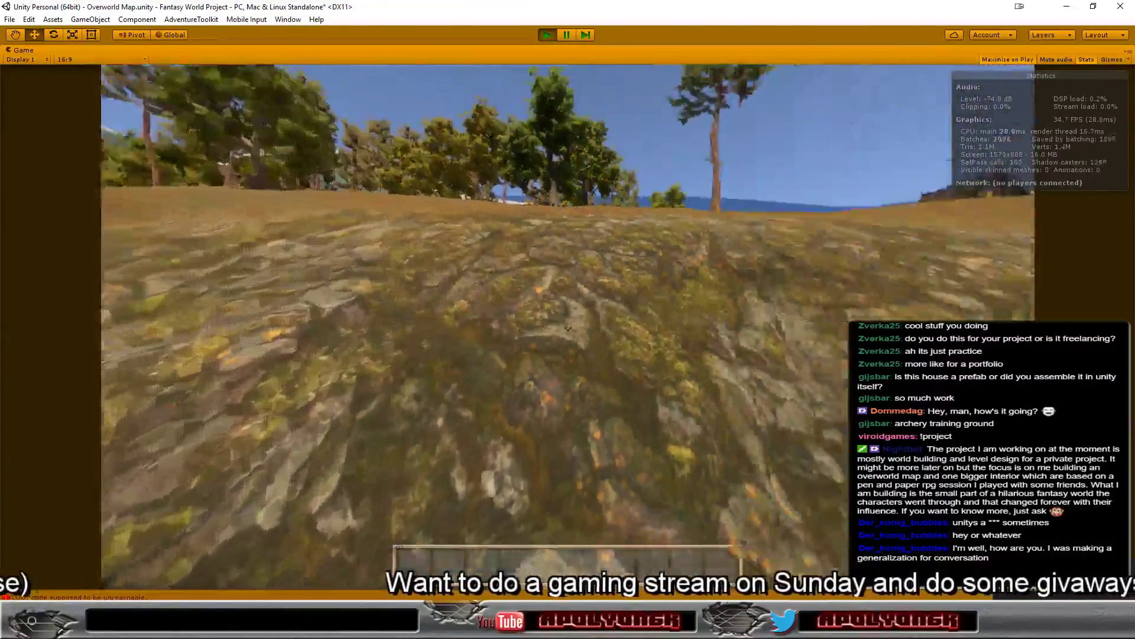
pyautogui.press('w')
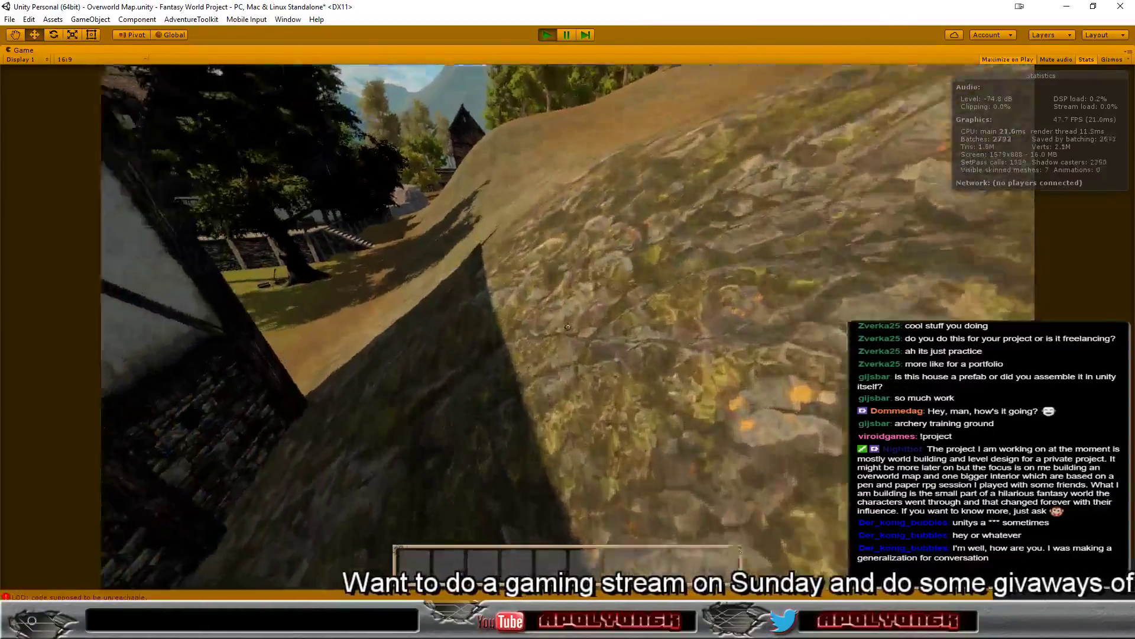
pyautogui.press('w')
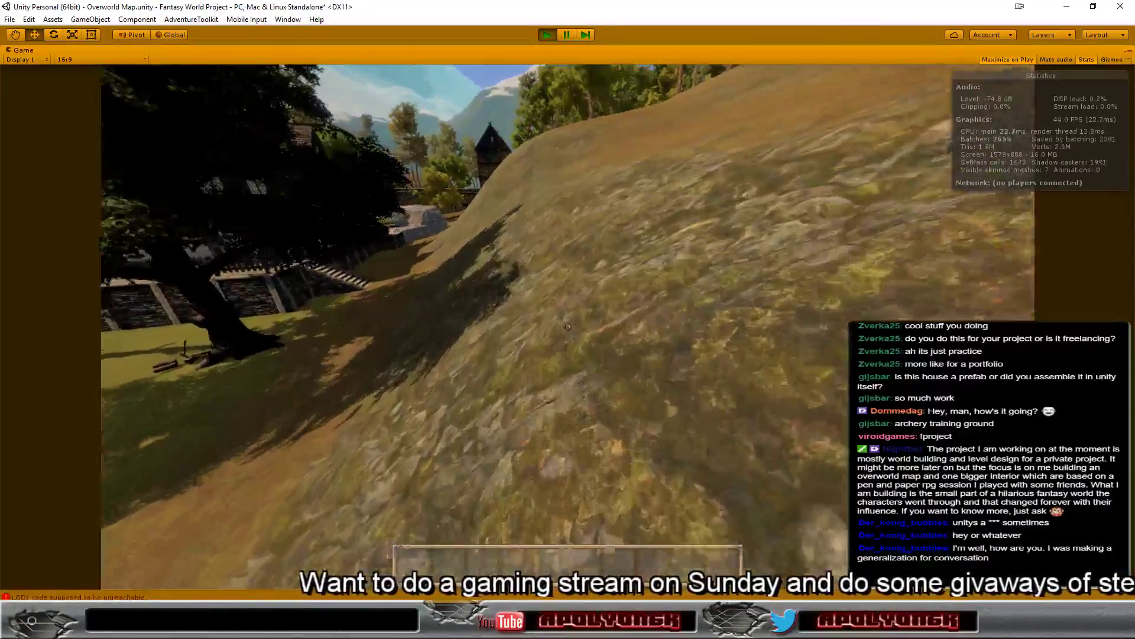
pyautogui.press('w')
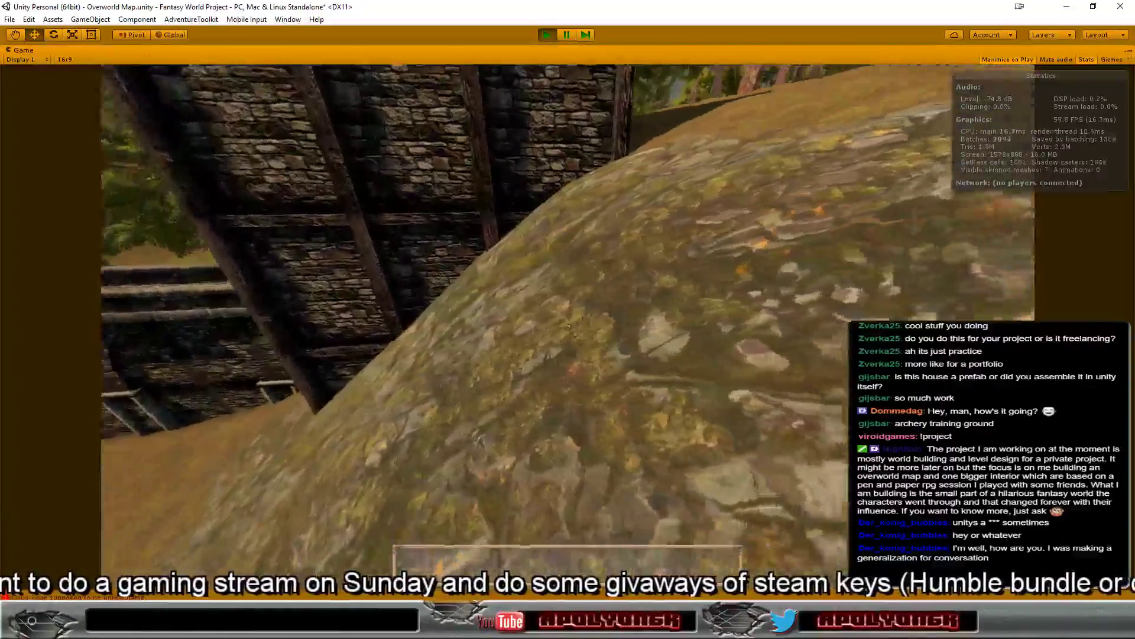
# - Walk along the stone wall up the grassy slope to the stone building's corner
pyautogui.press('w')
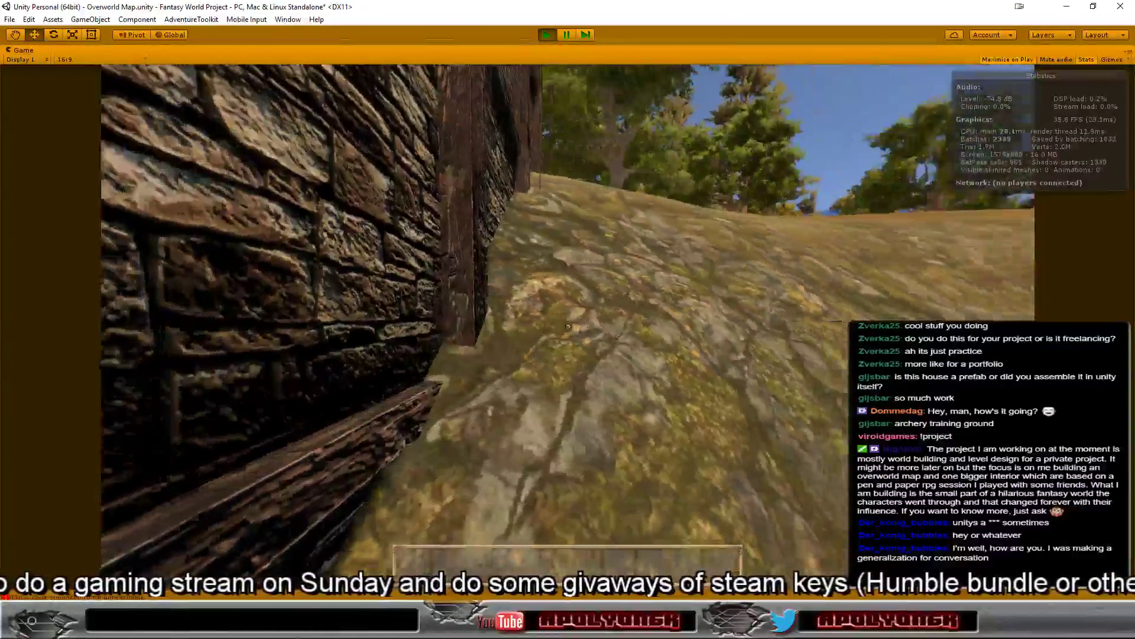
pyautogui.press('w')
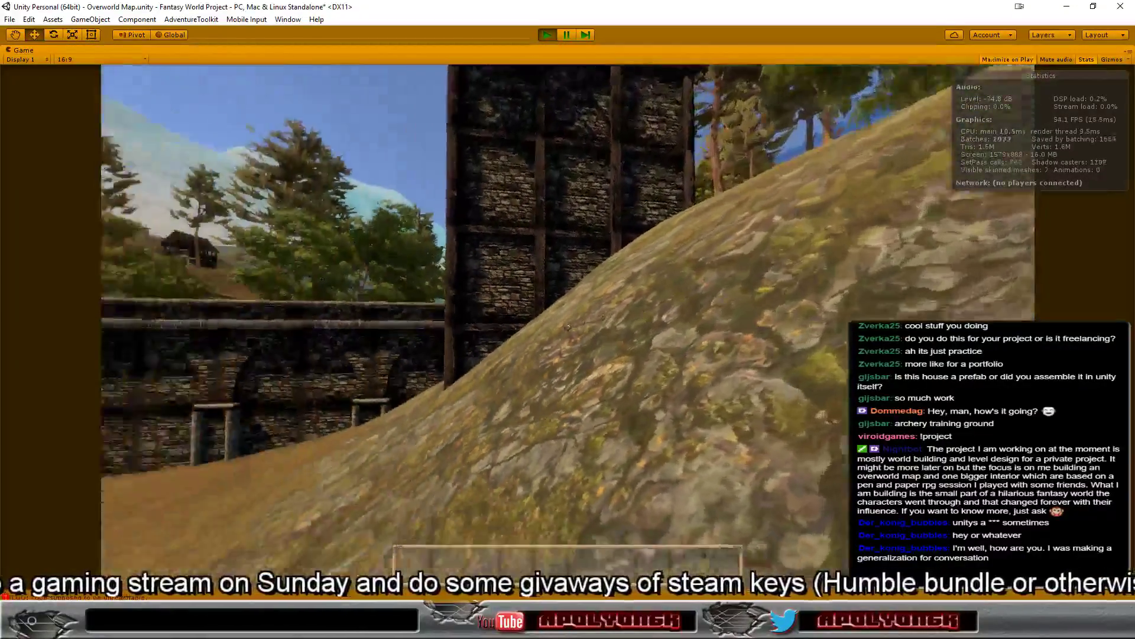
pyautogui.press('w')
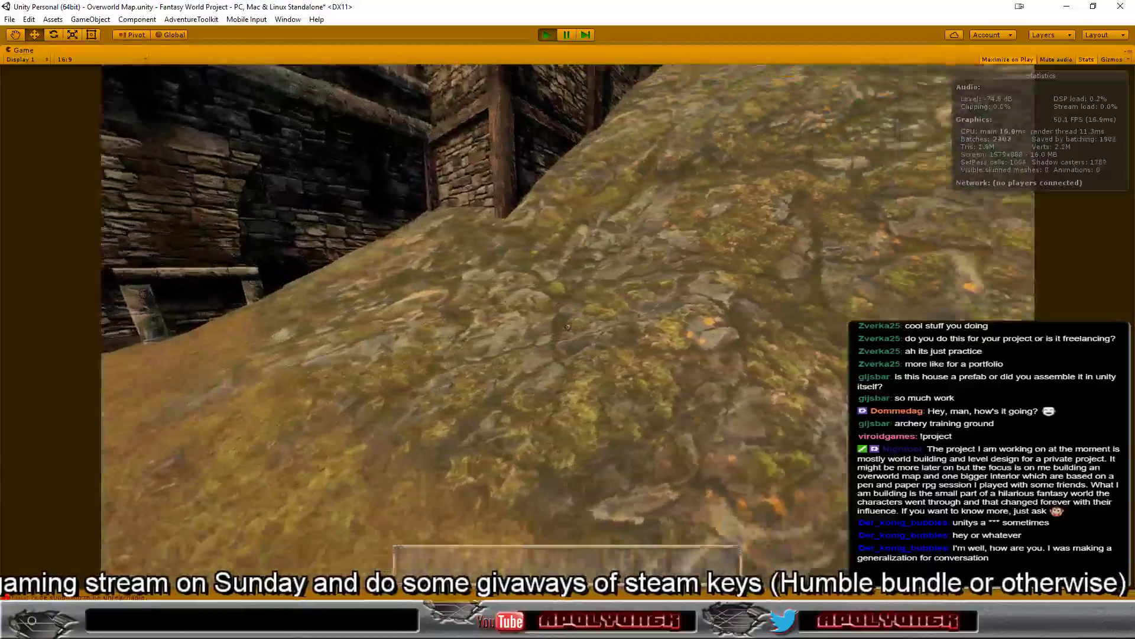
pyautogui.press('w')
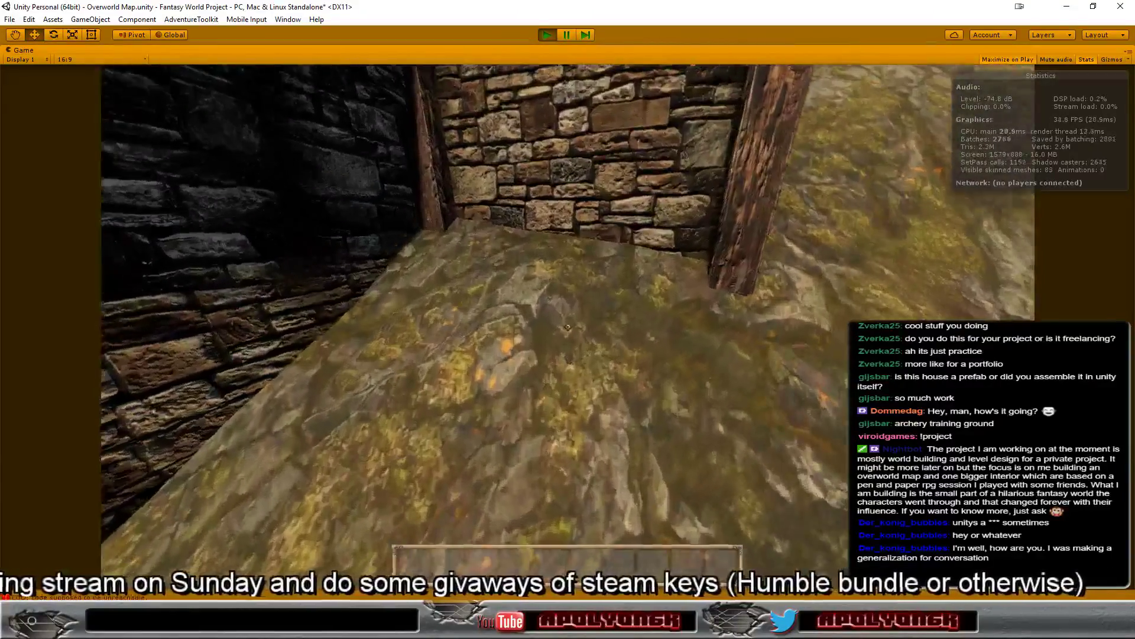
pyautogui.press('w')
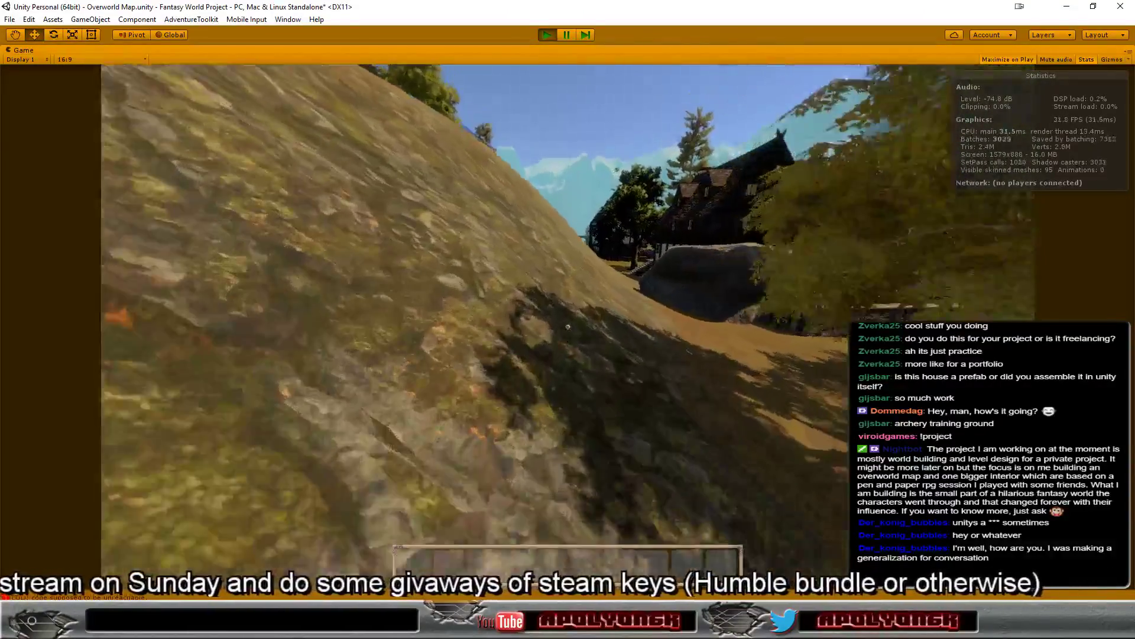
pyautogui.press('w')
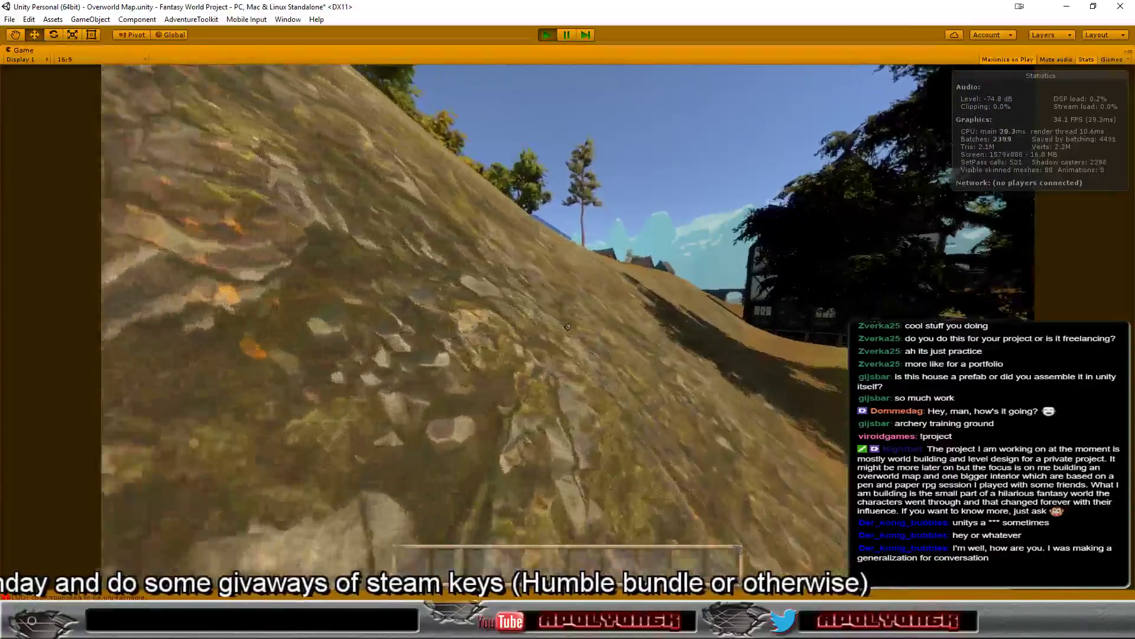
# - Climb the slope toward the houses, checking the rocky ground texture and surrounding trees
pyautogui.press('w')
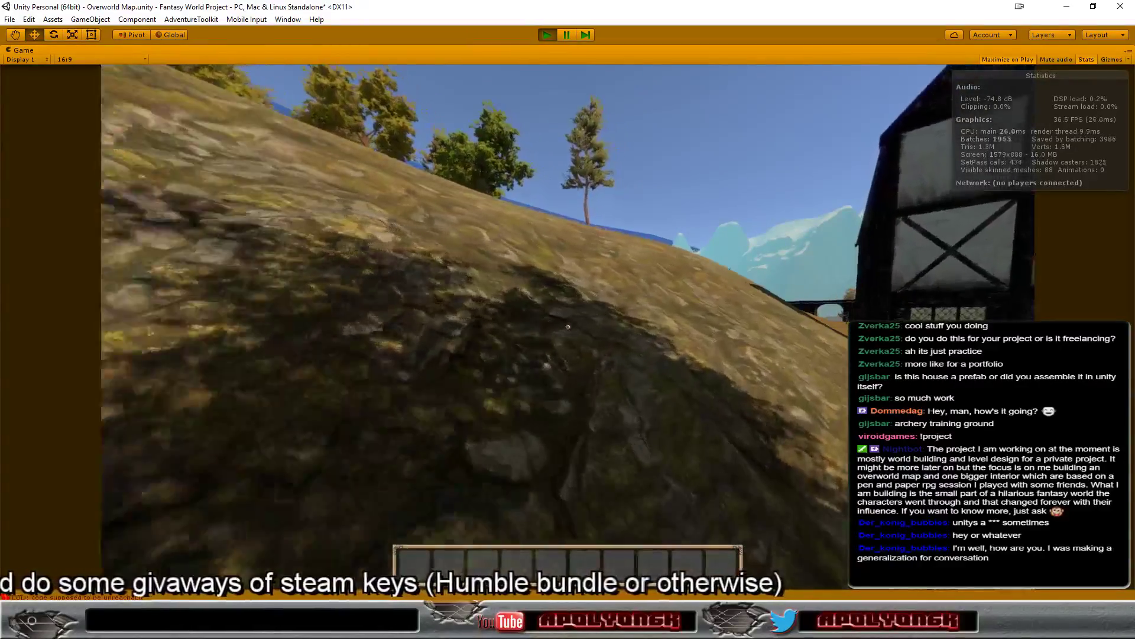
pyautogui.press('w')
pyautogui.press('w')
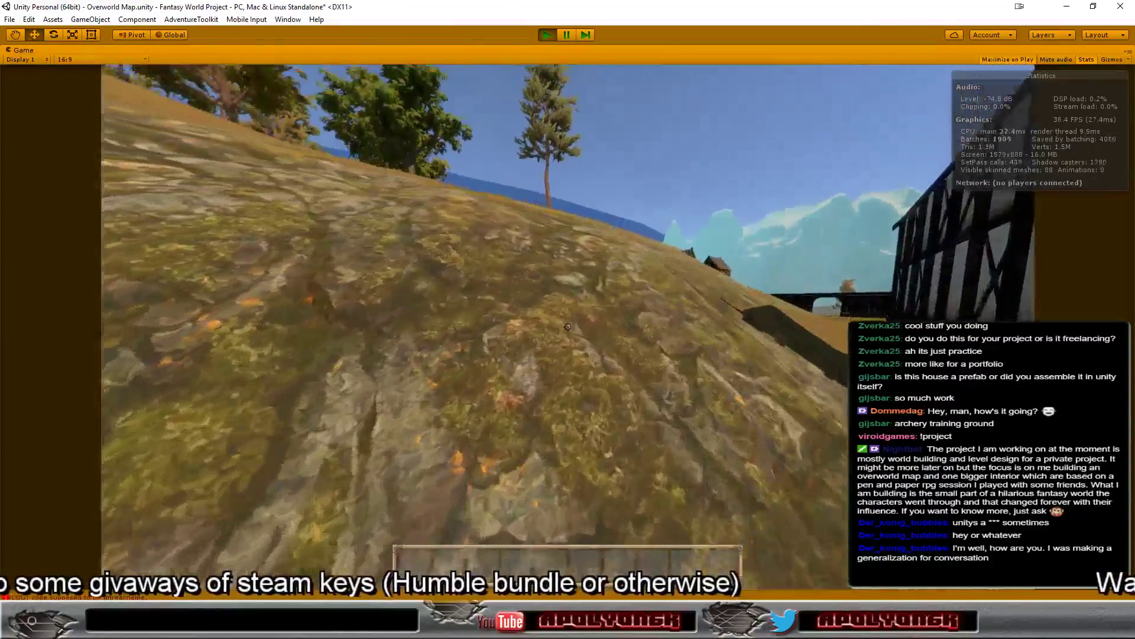
pyautogui.press('w')
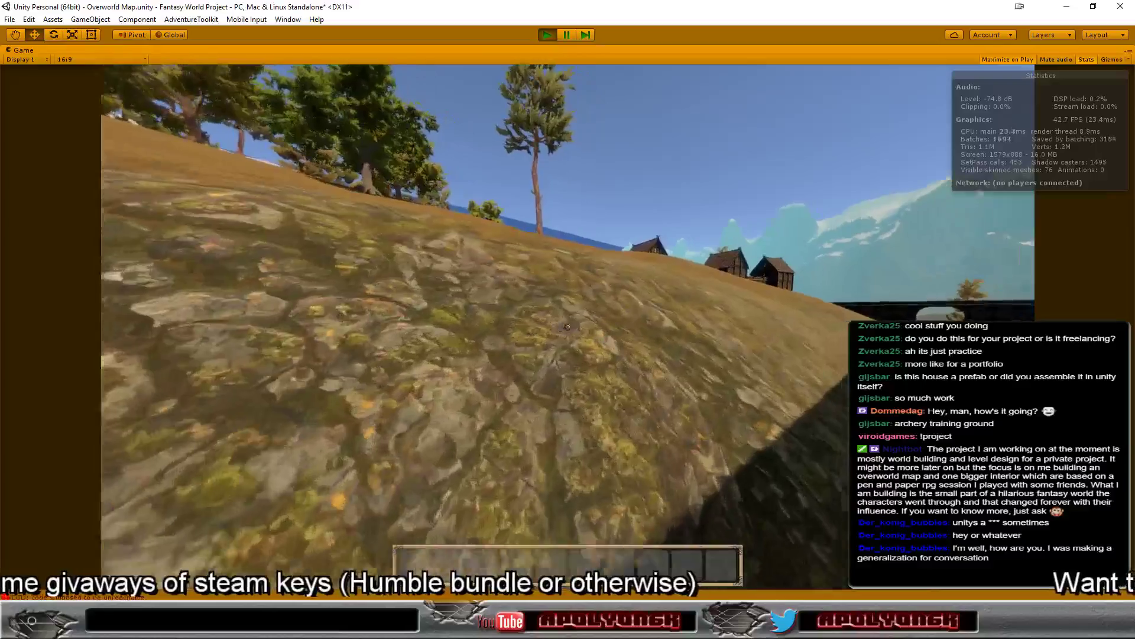
pyautogui.press('w')
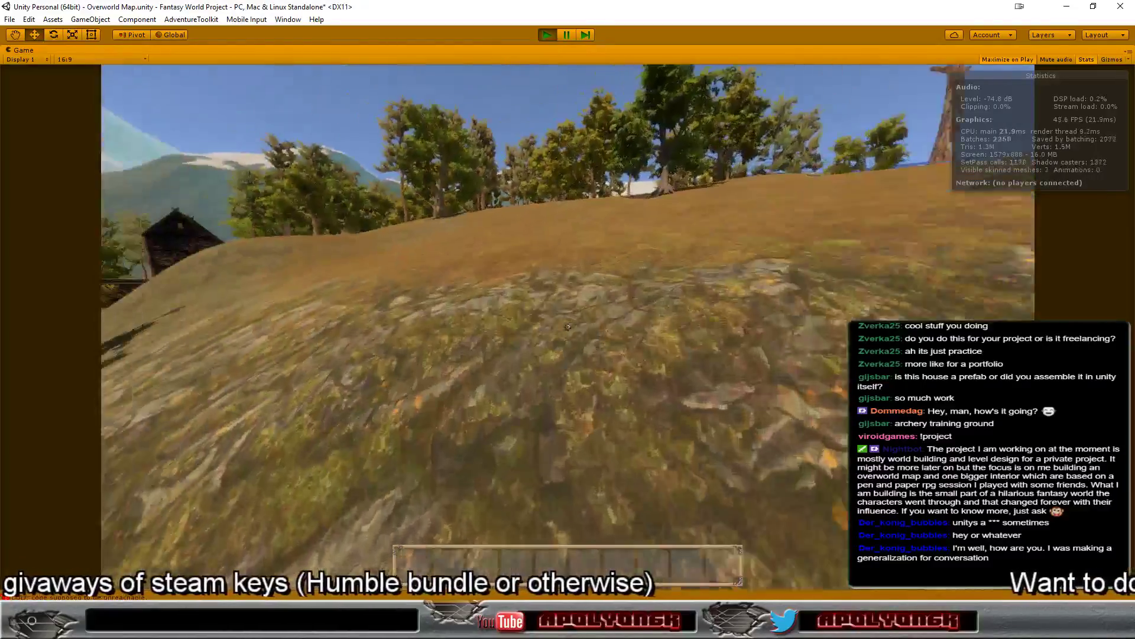
pyautogui.press('w')
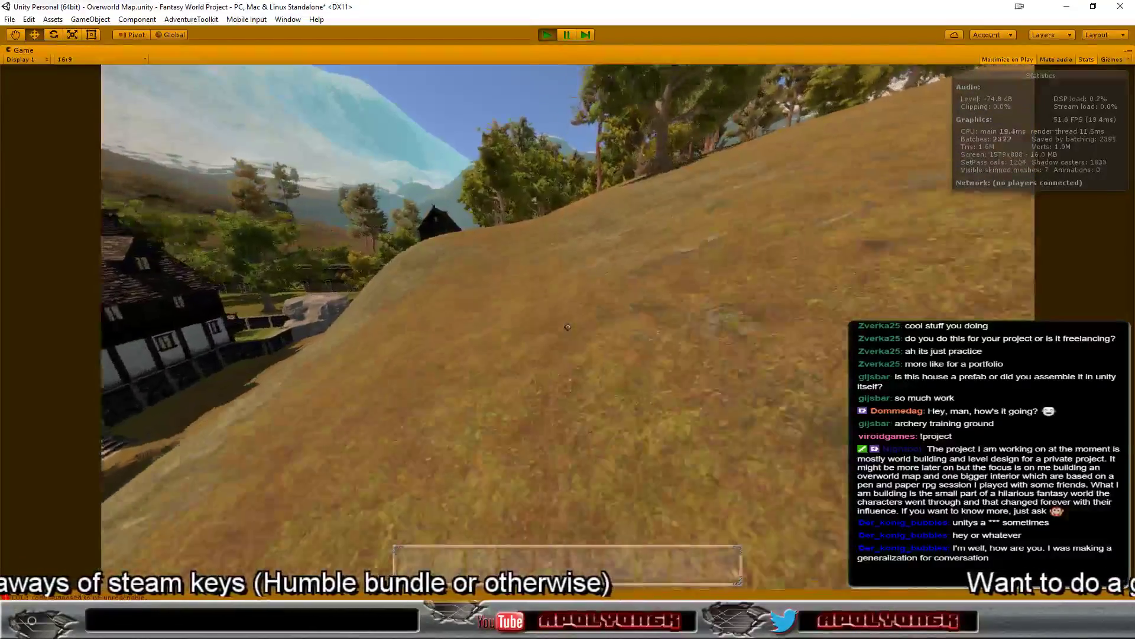
pyautogui.press('w')
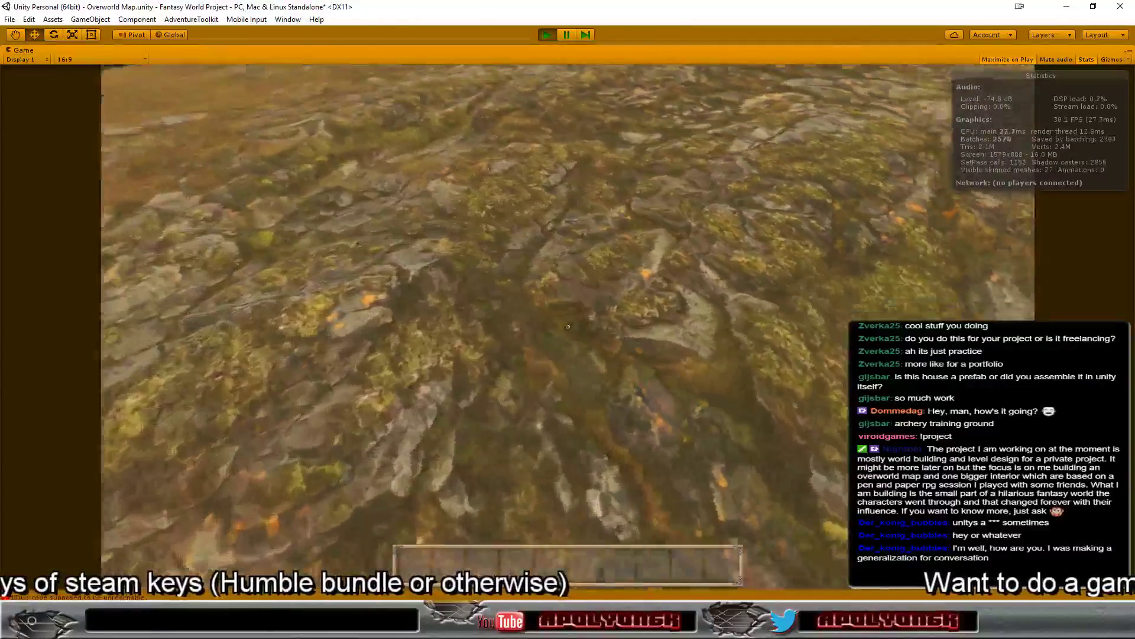
# - Walk past the hillside houses toward the stone house, then press Escape to leave the game
pyautogui.press('w')
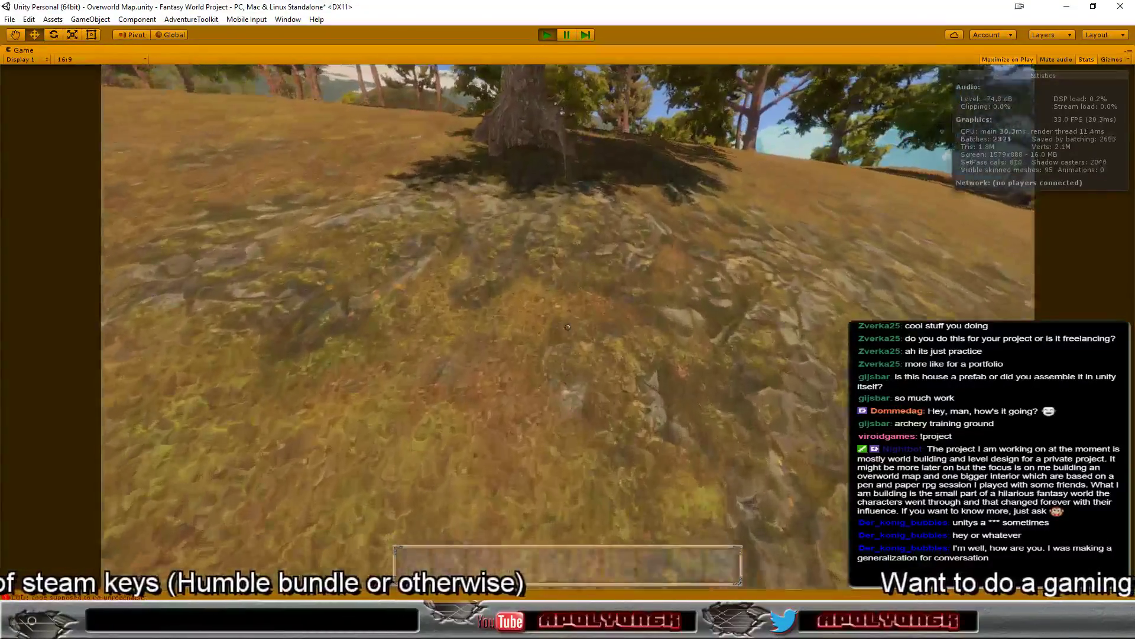
pyautogui.press('w')
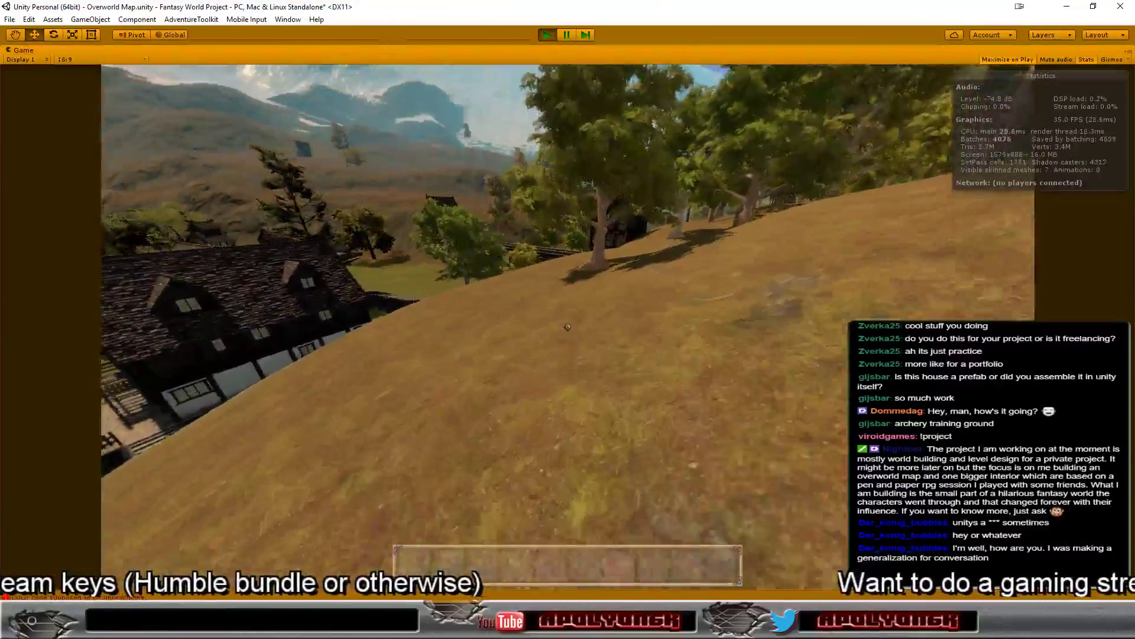
pyautogui.press('w')
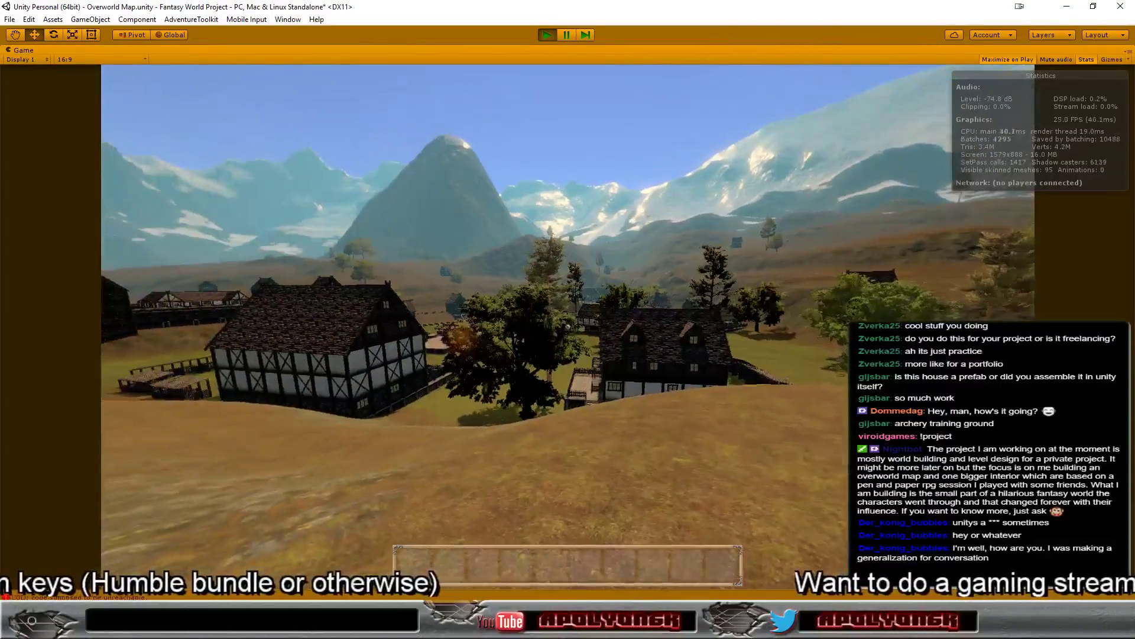
pyautogui.press('w')
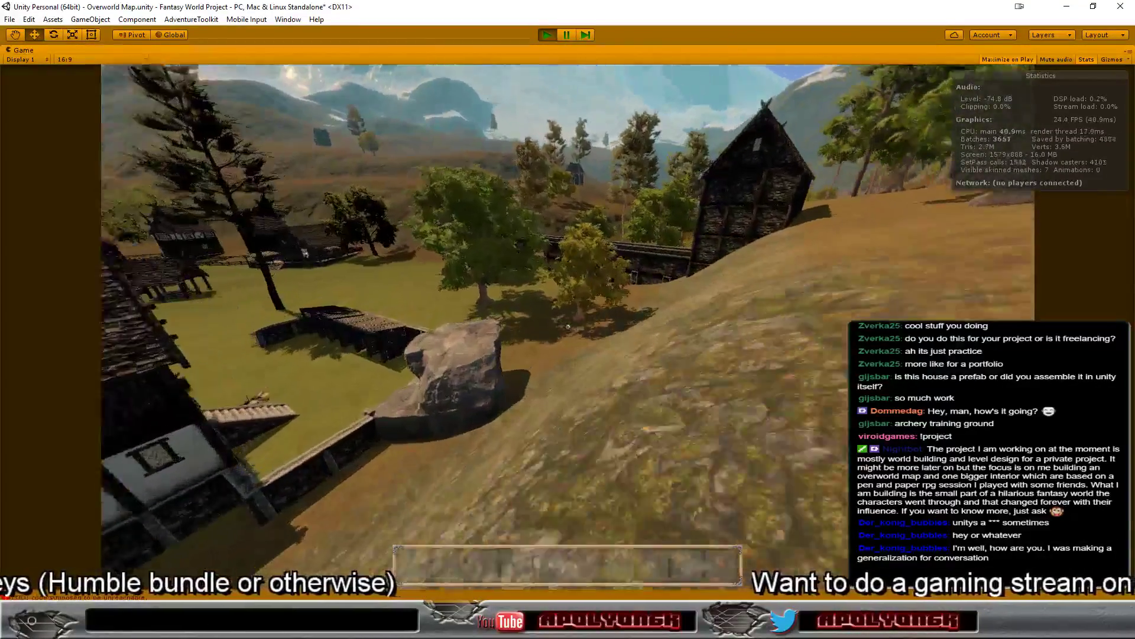
pyautogui.press('w')
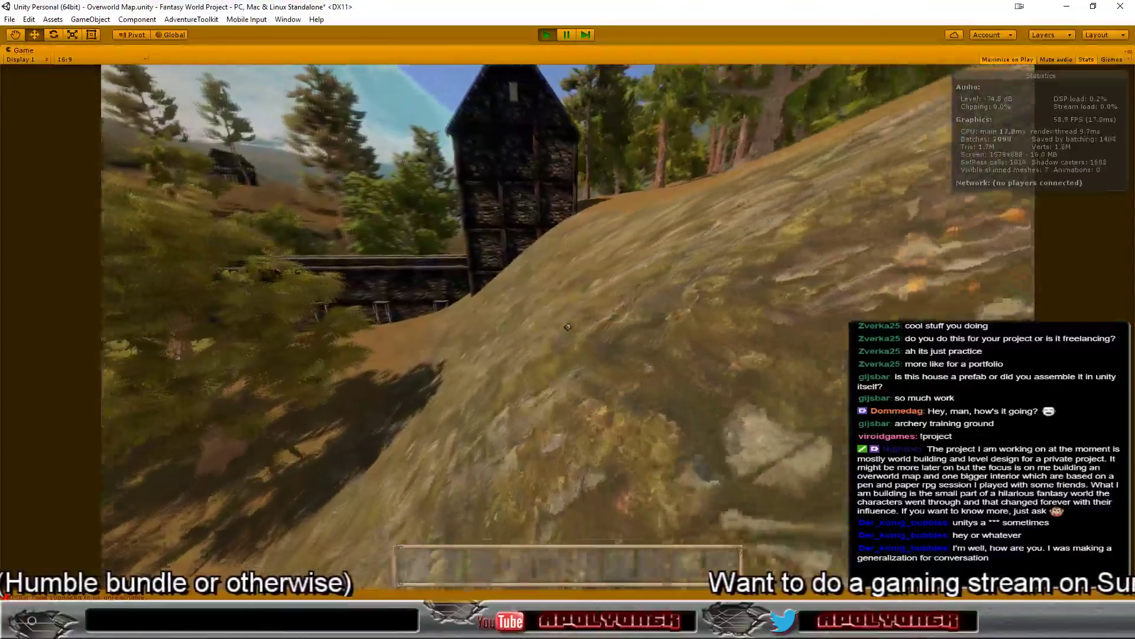
pyautogui.press('w')
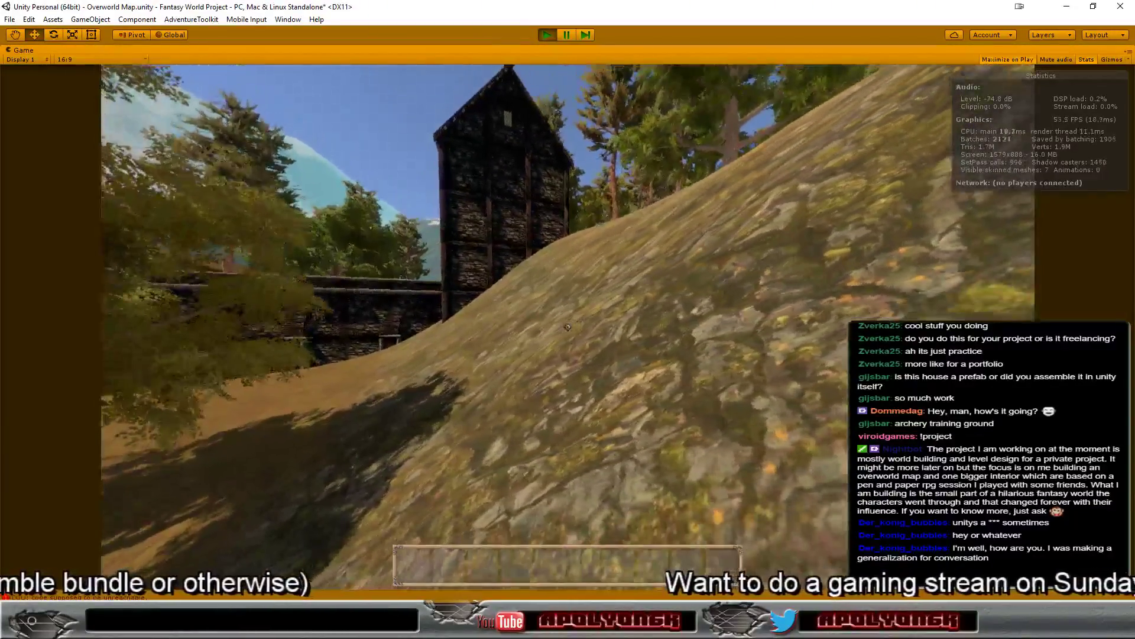
pyautogui.press('Escape')
# - Exit Play mode and change the Relief Terrain Main tile size X and Y from 5 to 3
pyautogui.click(547, 37)
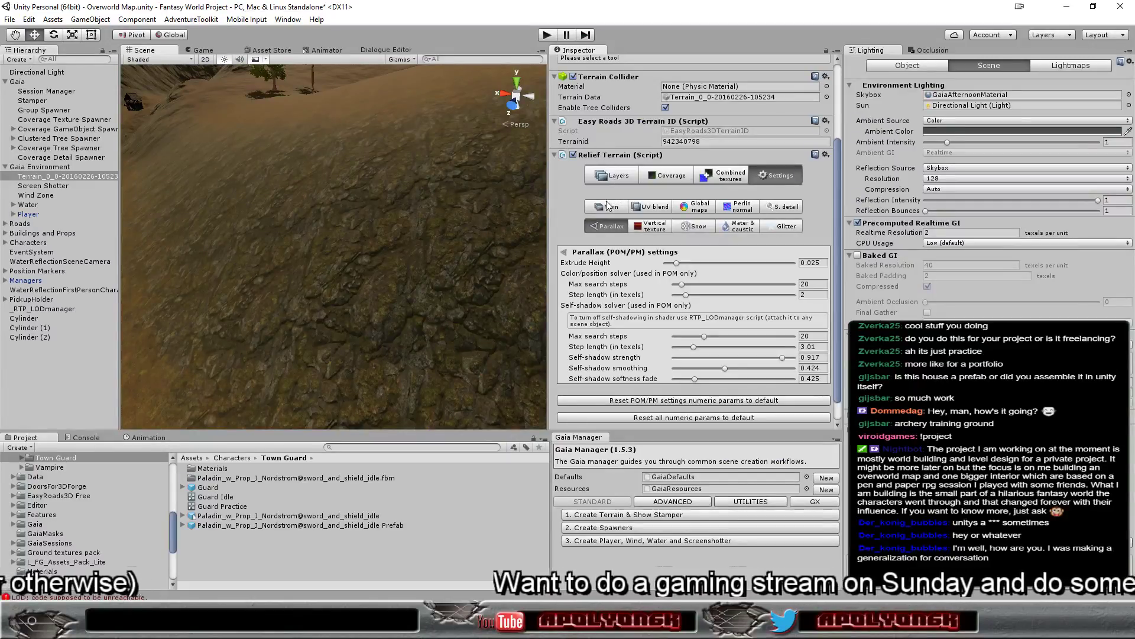
pyautogui.click(609, 207)
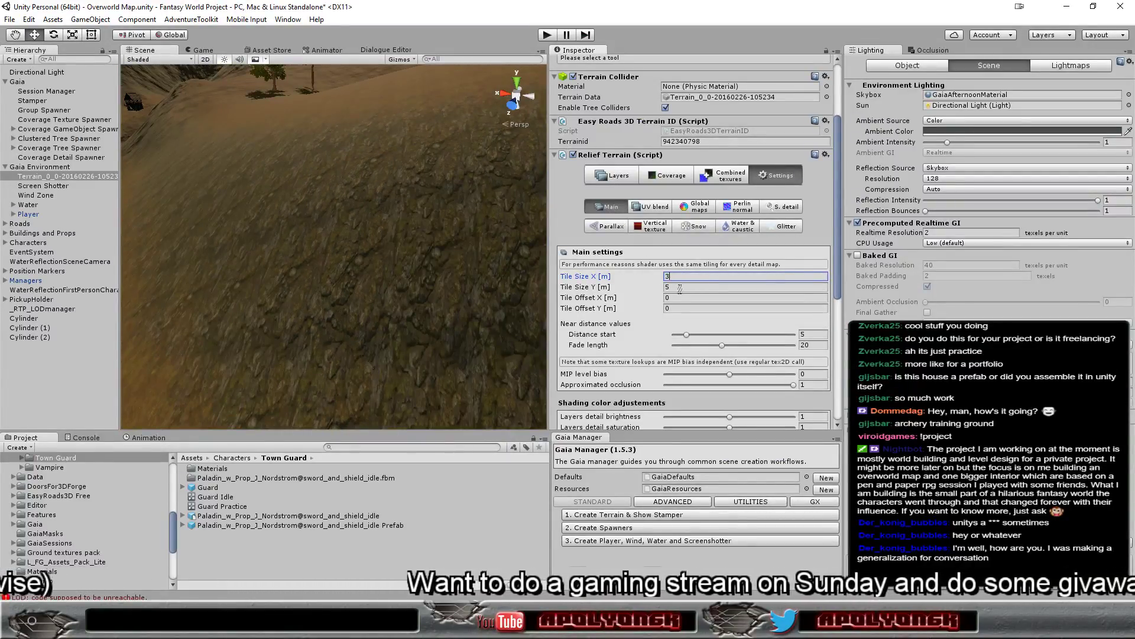
pyautogui.write('3')
pyautogui.click(679, 287)
pyautogui.write('3')
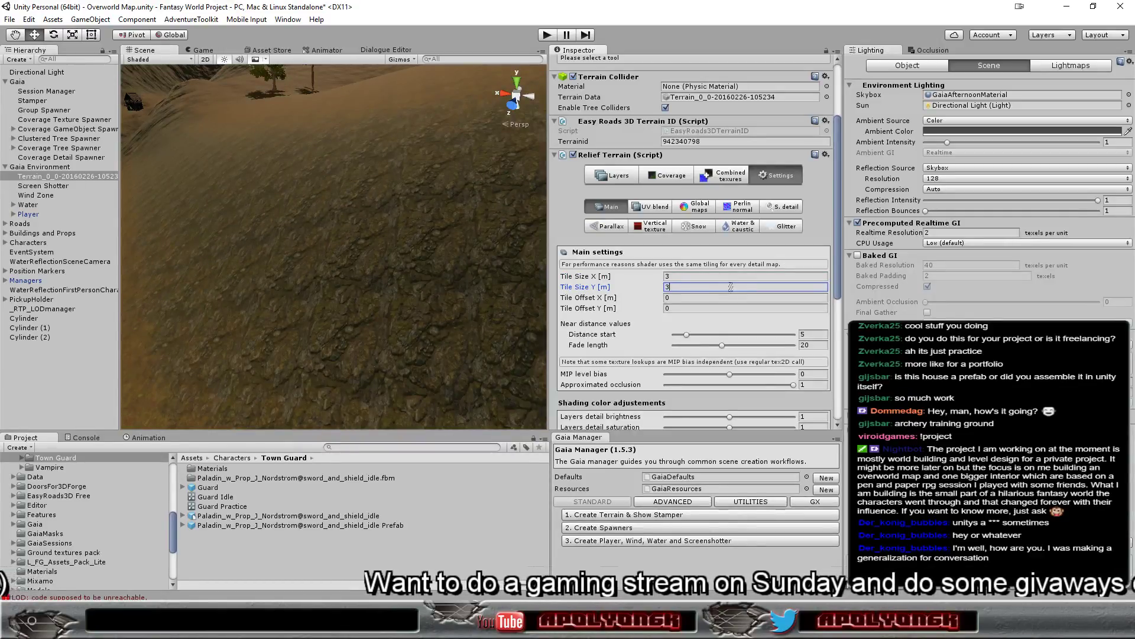